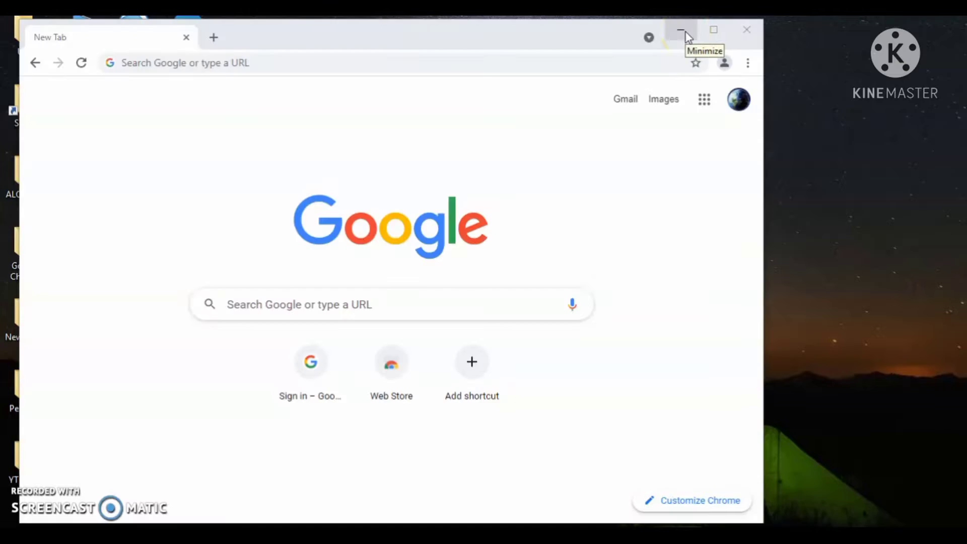
- Launch Google Chrome from the desktop and show the signed-out Person 1 profile panel
{"action": "left_click", "coordinate": [681, 32]}
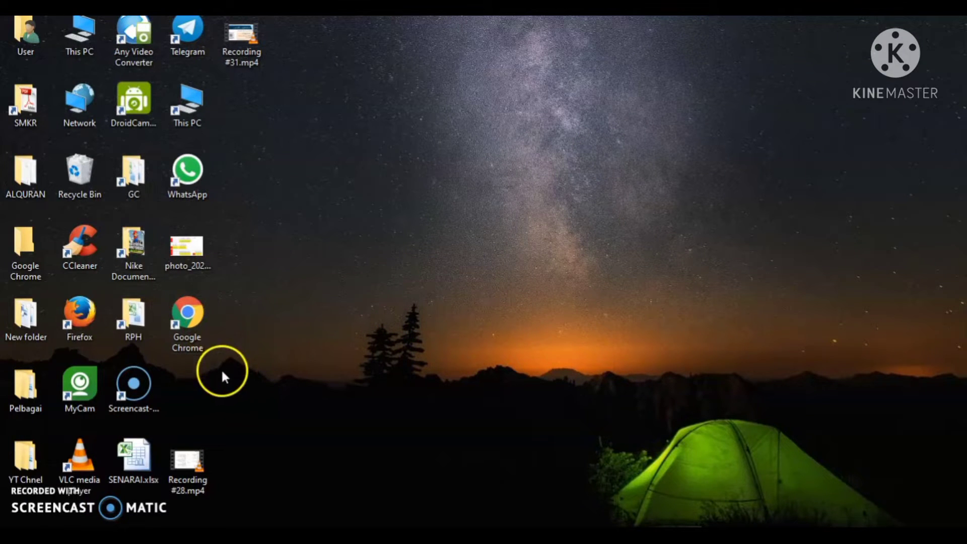
{"action": "double_click", "coordinate": [195, 329]}
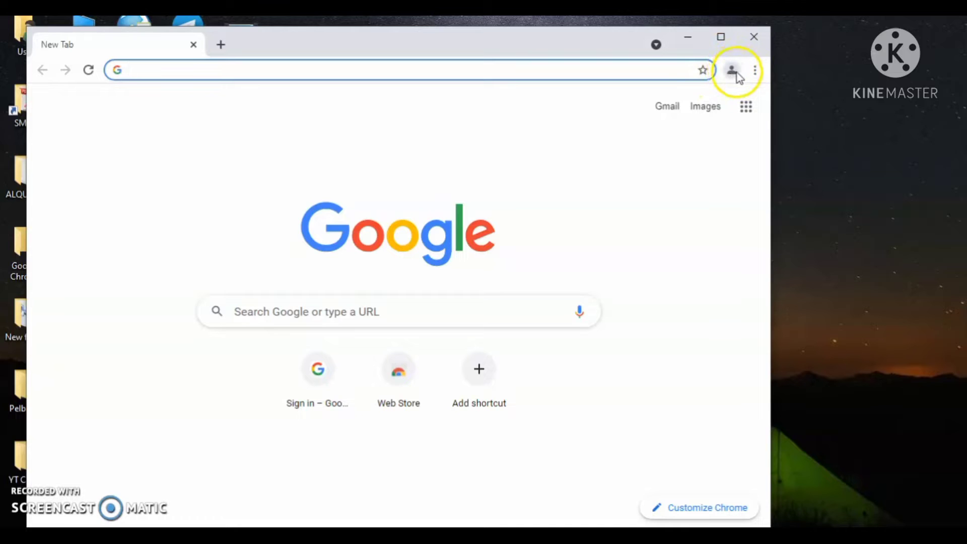
{"action": "left_click", "coordinate": [732, 71]}
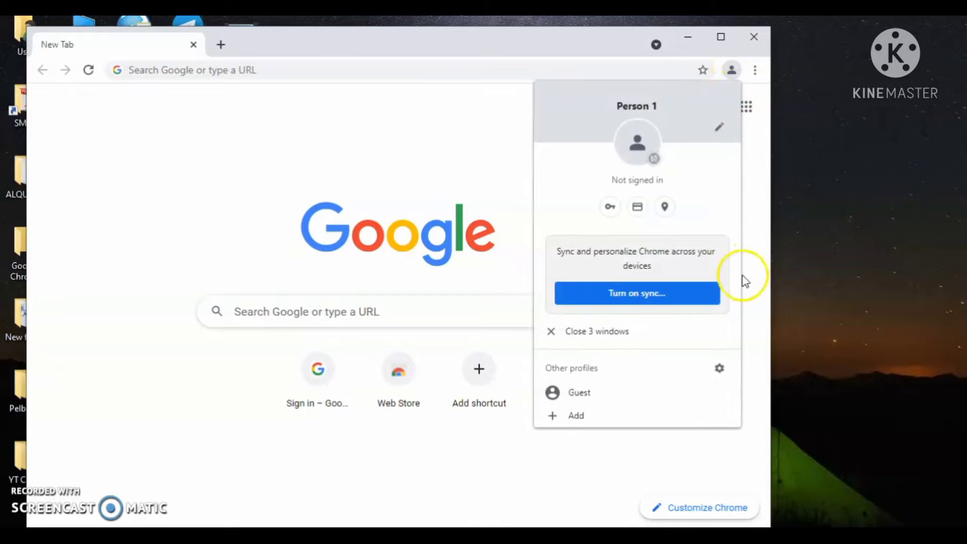
- Sign Person 1 into the suggested Google account with its e-mail and password, reaching the sync prompt
{"action": "left_click", "coordinate": [643, 298]}
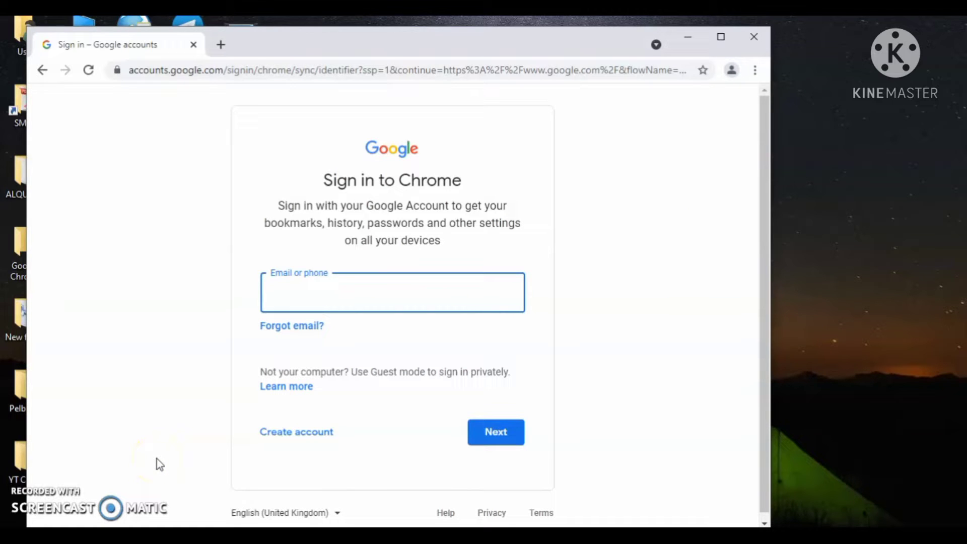
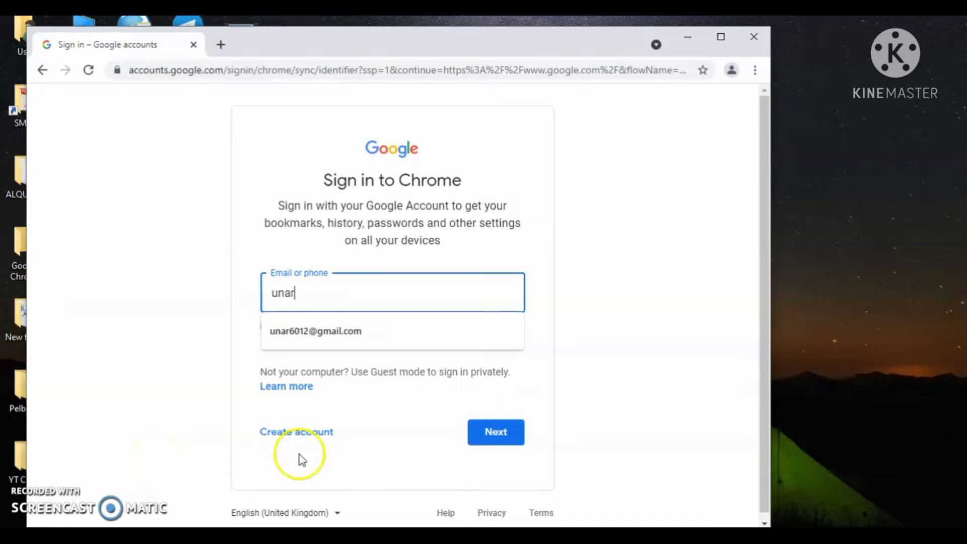
{"action": "left_click", "coordinate": [386, 332]}
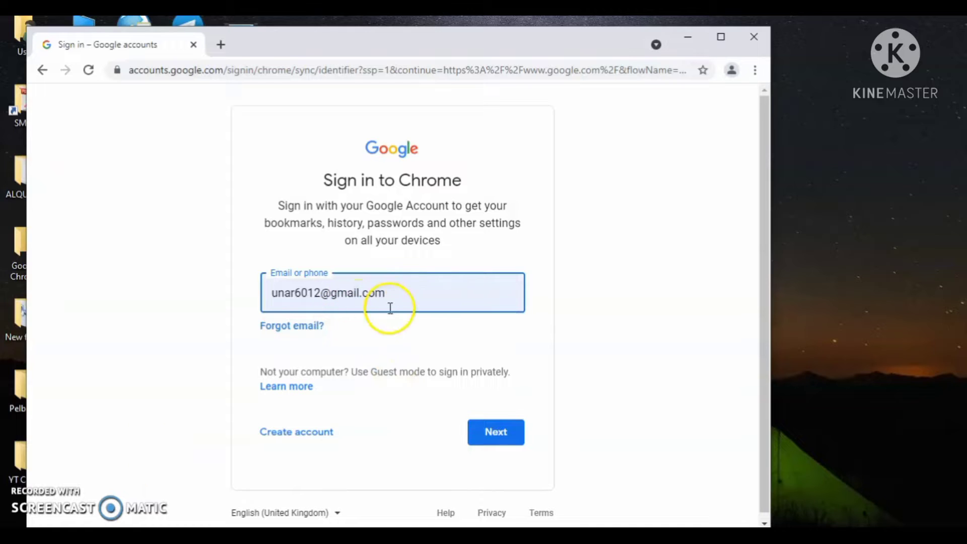
{"action": "left_click", "coordinate": [504, 436]}
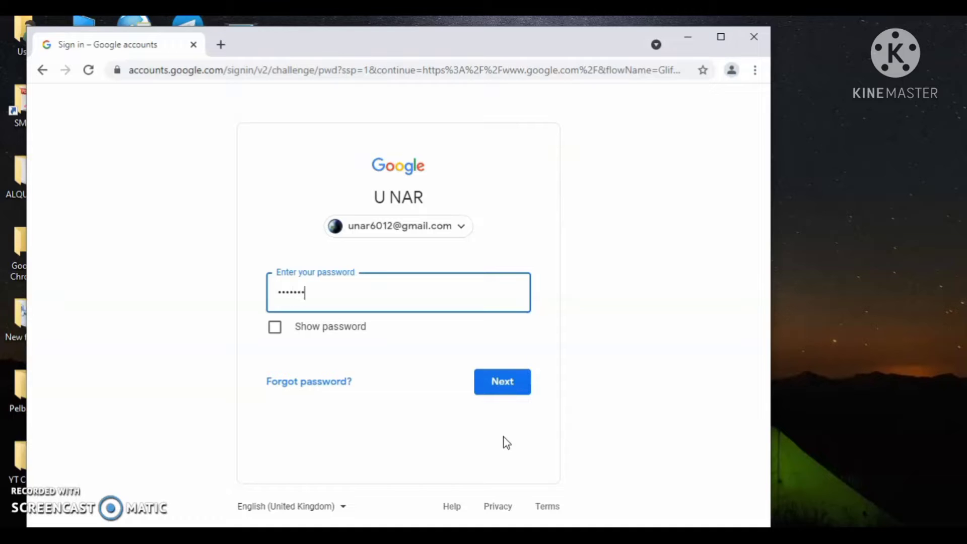
{"action": "left_click", "coordinate": [493, 390]}
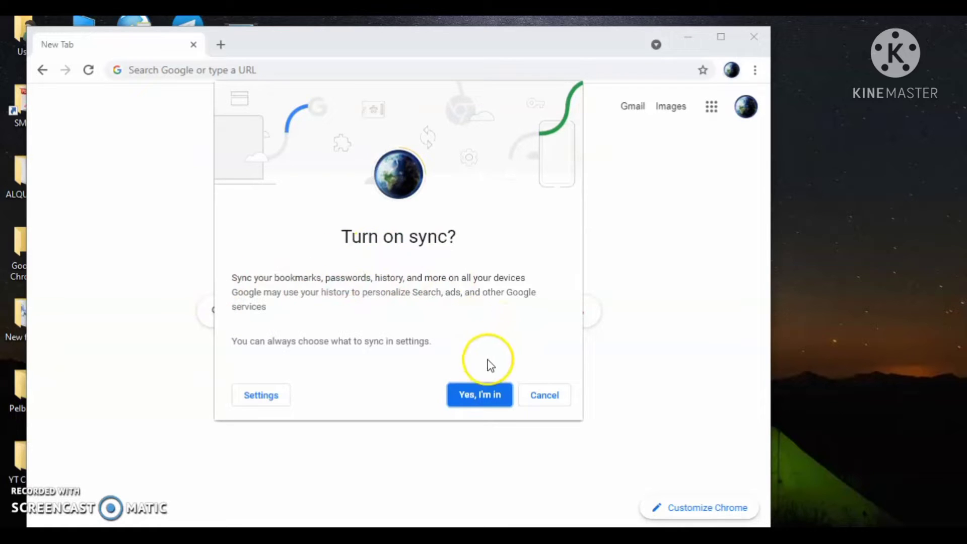
- Accept sync with Yes, I'm in, close the Loom tab, confirm sync is on, and close Chrome
{"action": "left_click", "coordinate": [479, 398]}
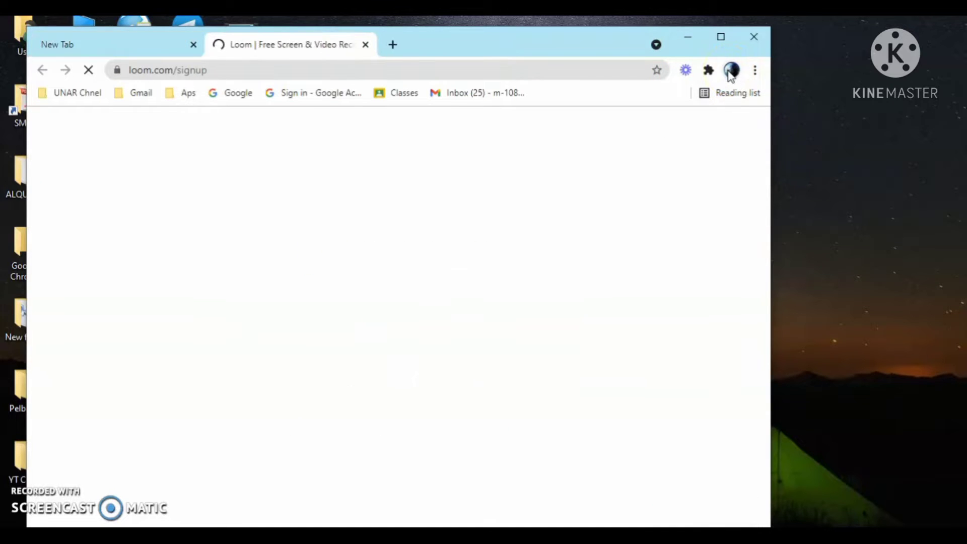
{"action": "left_click", "coordinate": [366, 45]}
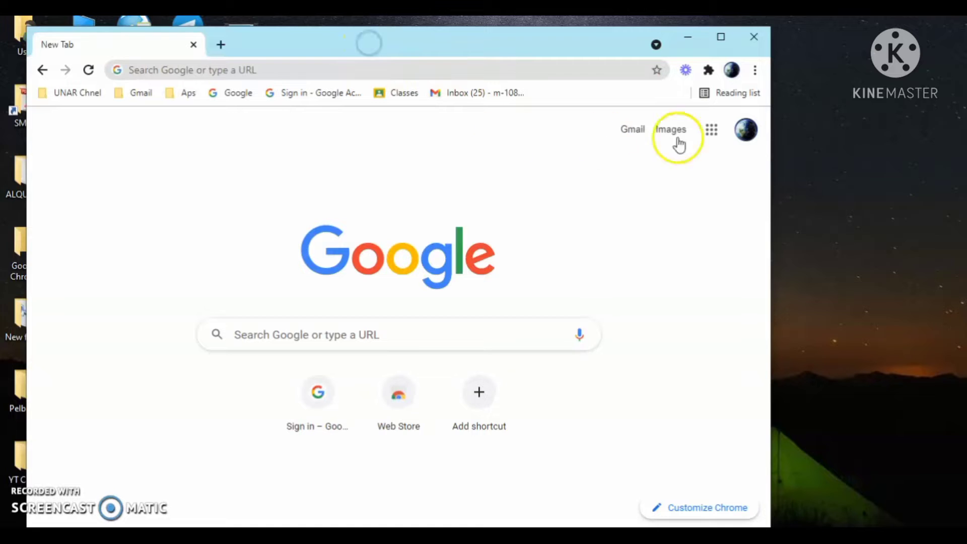
{"action": "left_click", "coordinate": [732, 70]}
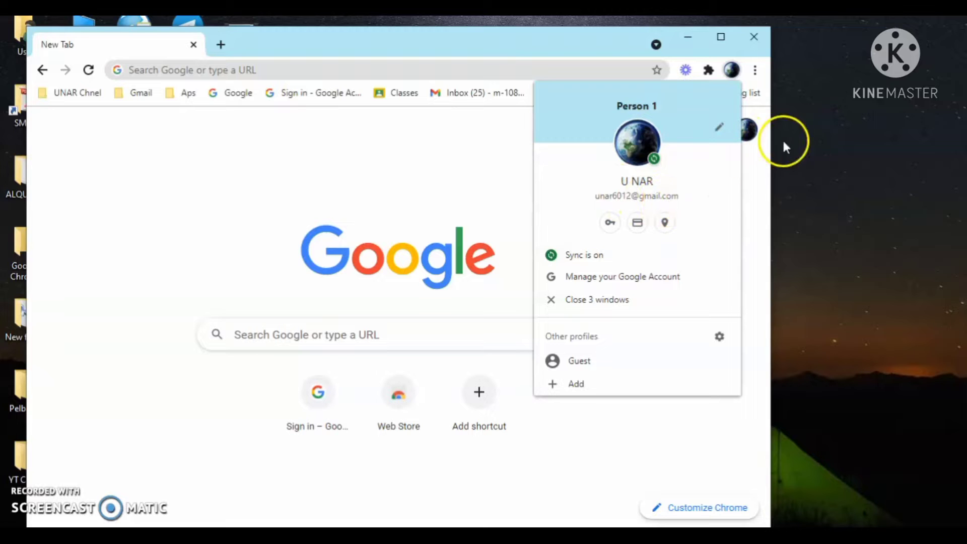
{"action": "left_click", "coordinate": [796, 122]}
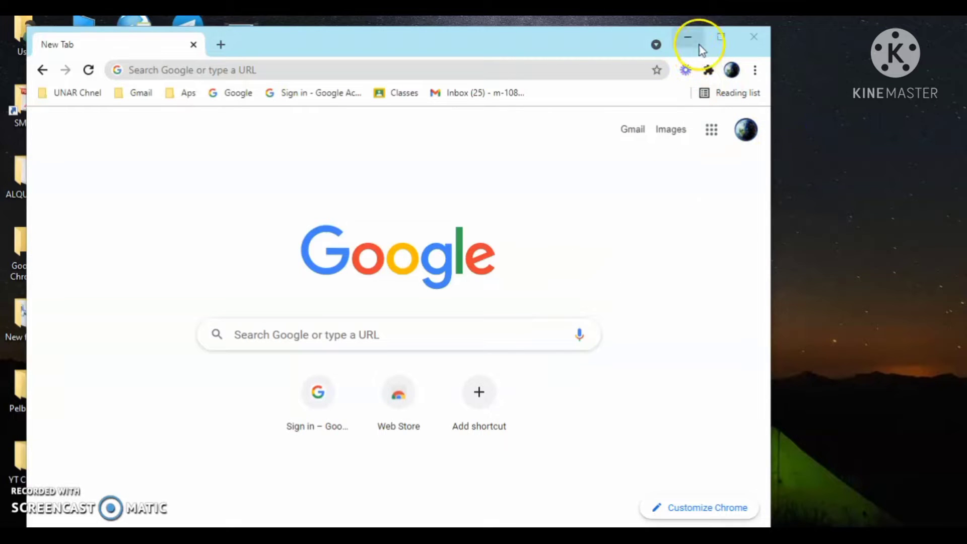
{"action": "left_click", "coordinate": [751, 43]}
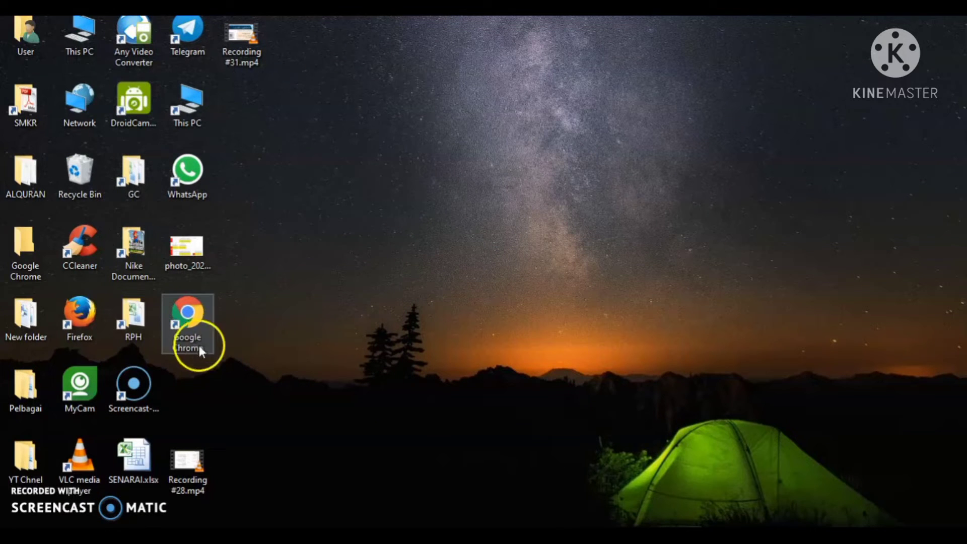
- Move the Chrome shortcut to the desktop centre, relaunch Chrome, and show Person 1's profile menu
{"action": "left_click_drag", "start_coordinate": [186, 316], "coordinate": [457, 174]}
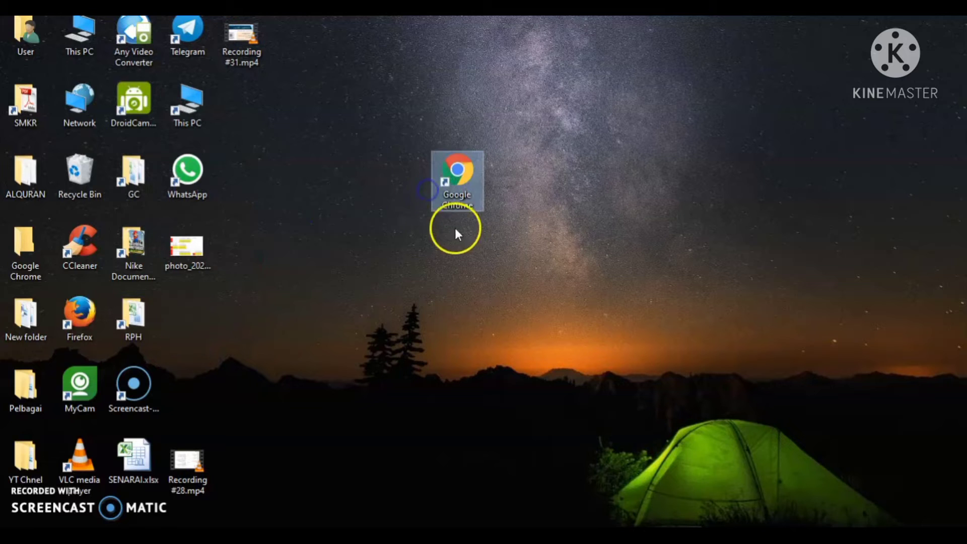
{"action": "double_click", "coordinate": [456, 174]}
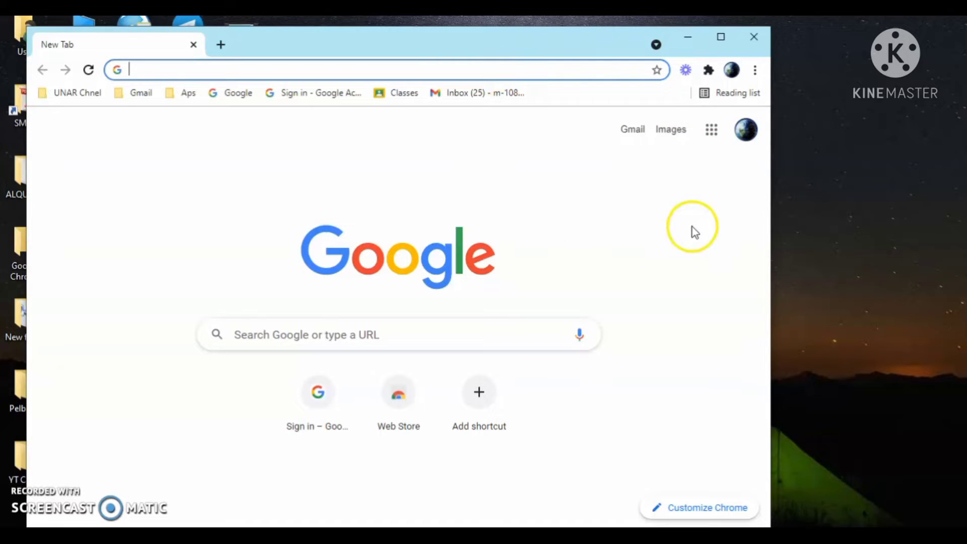
{"action": "left_click", "coordinate": [733, 72]}
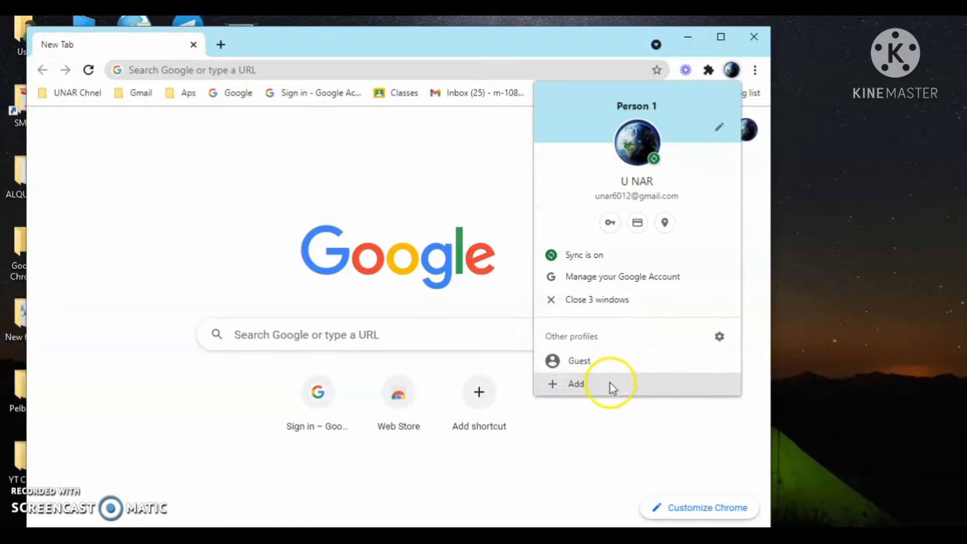
- Add a new Chrome profile named AKAUN MOE with the desktop shortcut option kept ticked
{"action": "left_click", "coordinate": [576, 384]}
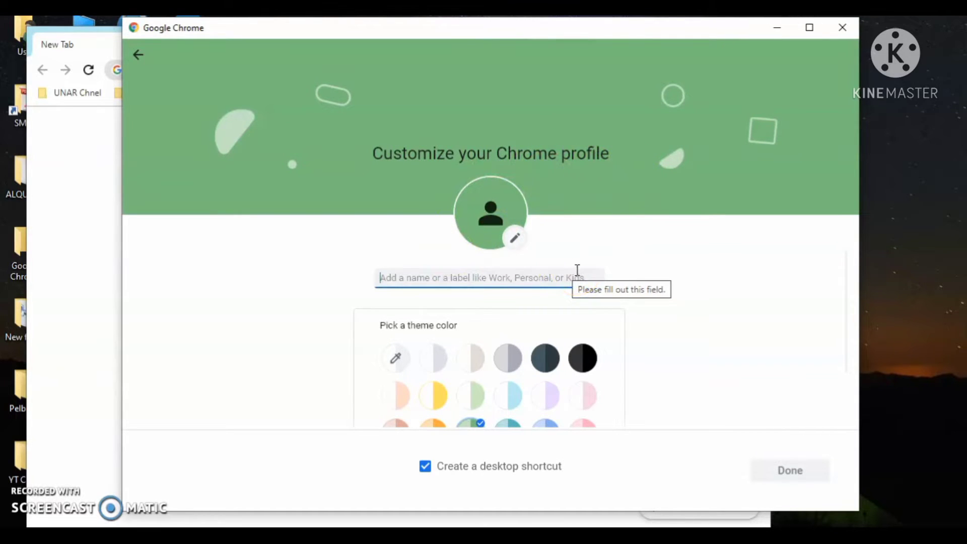
{"action": "type", "text": "AKAUN MOE"}
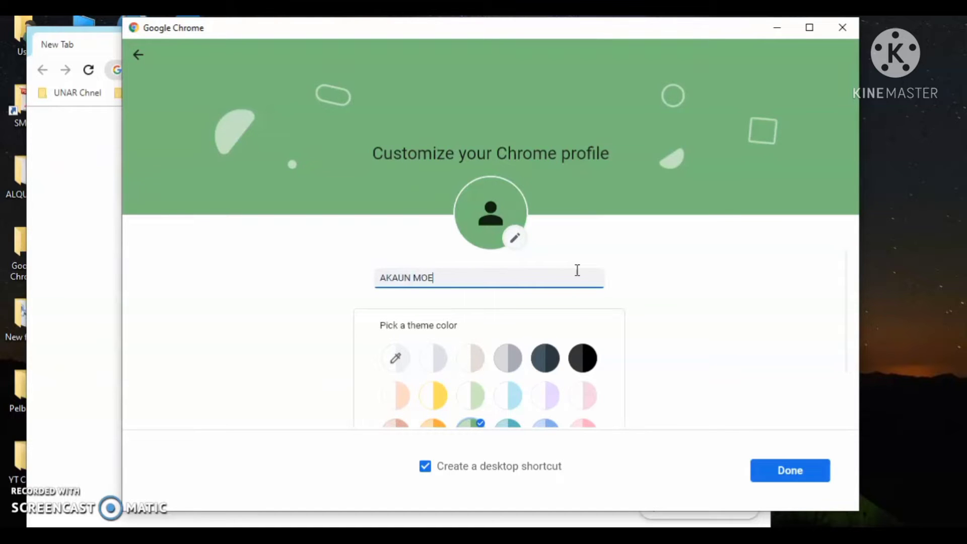
{"action": "scroll", "coordinate": [540, 388], "scroll_direction": "down", "scroll_amount": 2}
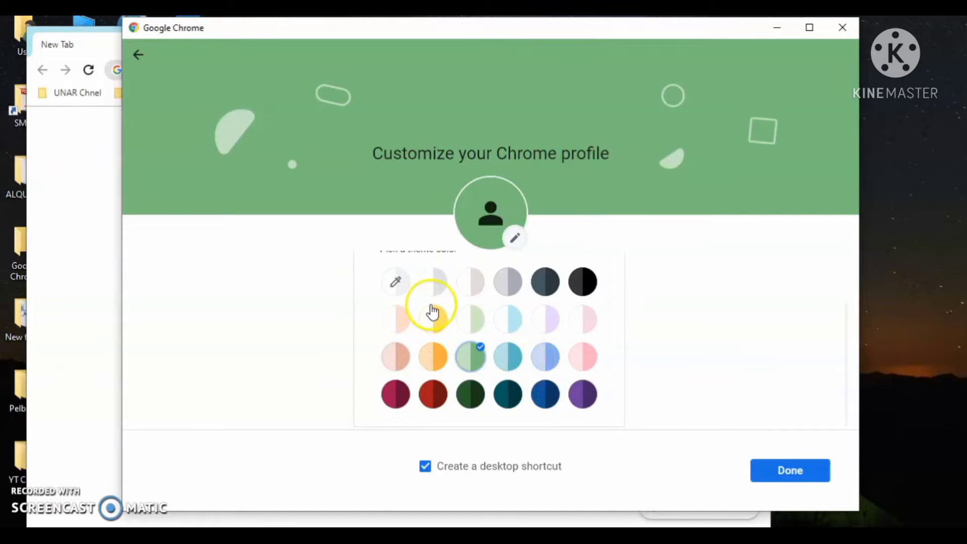
{"action": "scroll", "coordinate": [432, 313], "scroll_direction": "up", "scroll_amount": 2}
{"action": "scroll", "coordinate": [432, 302], "scroll_direction": "down", "scroll_amount": 2}
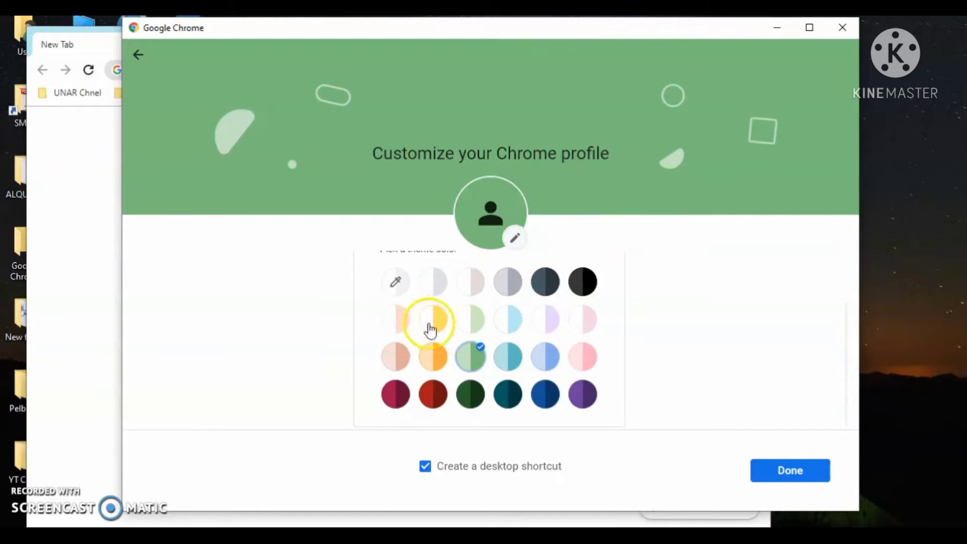
{"action": "left_click", "coordinate": [453, 471]}
{"action": "left_click", "coordinate": [452, 469]}
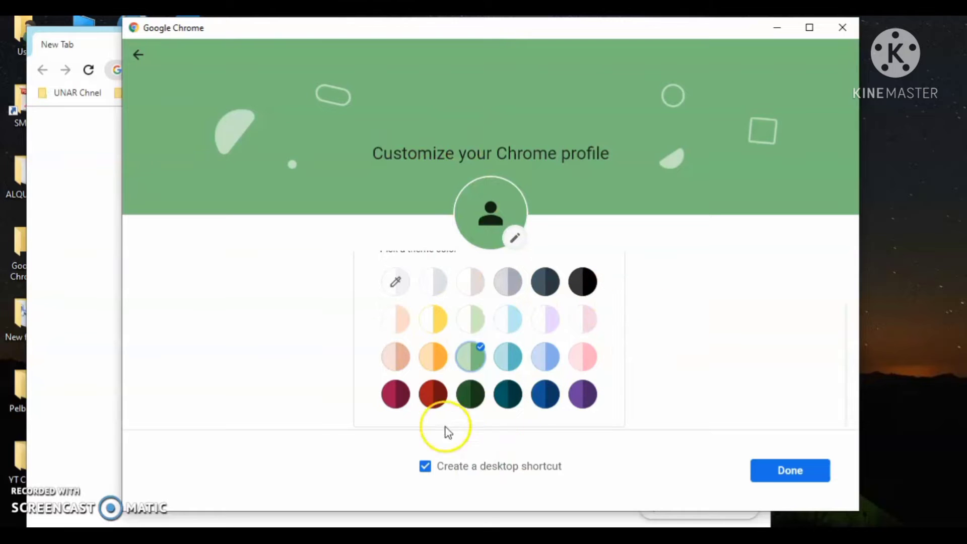
{"action": "left_click", "coordinate": [795, 474]}
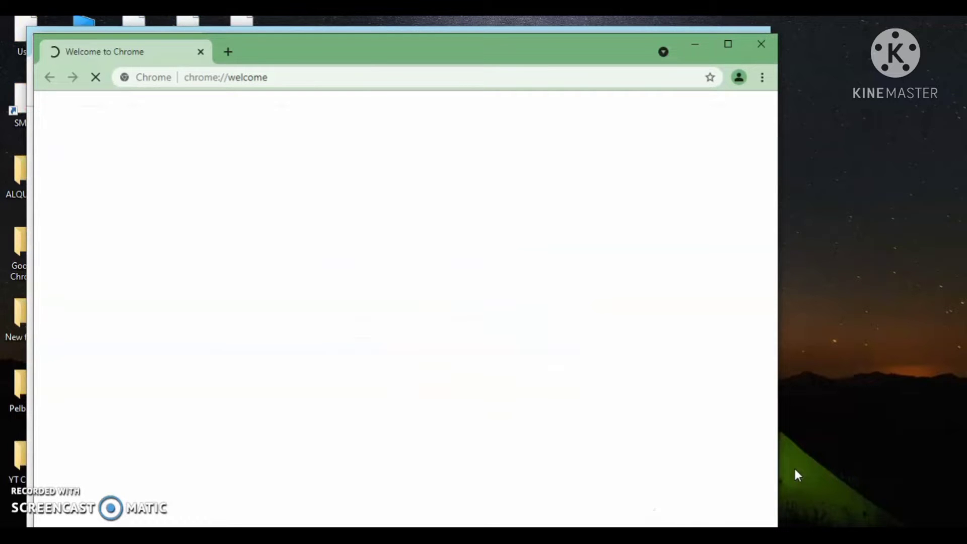
- Maximize the AKAUN MOE window and go to its Sign in to Chrome page
{"action": "left_click", "coordinate": [794, 476]}
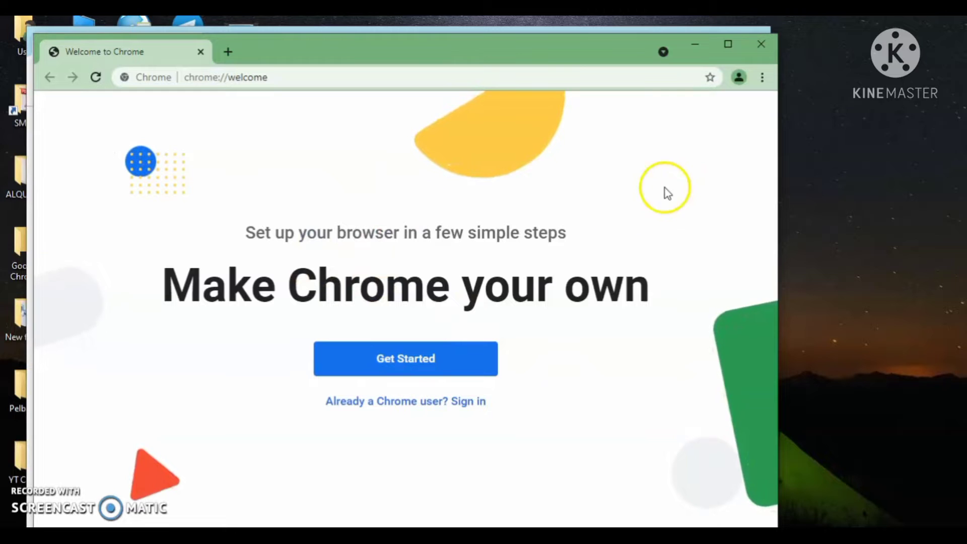
{"action": "left_click", "coordinate": [728, 45]}
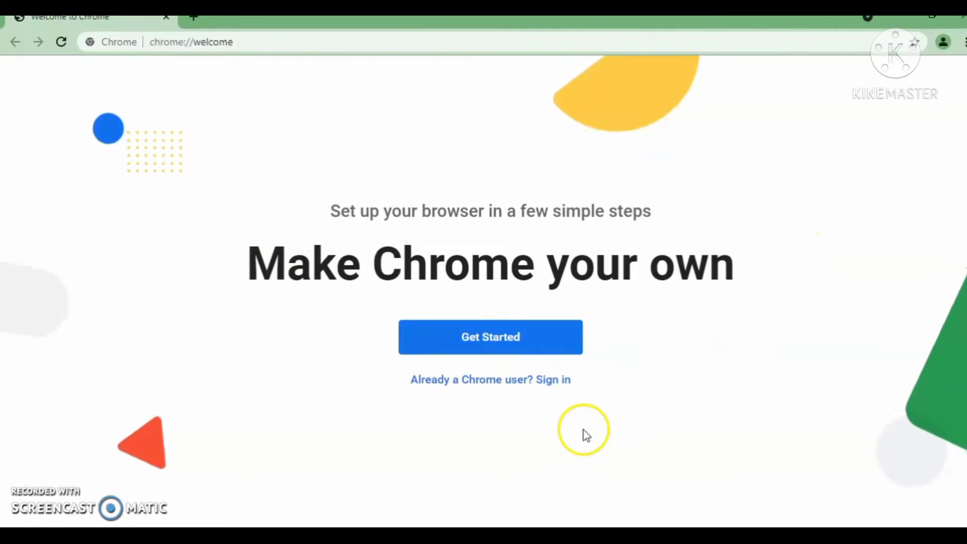
{"action": "left_click", "coordinate": [544, 385]}
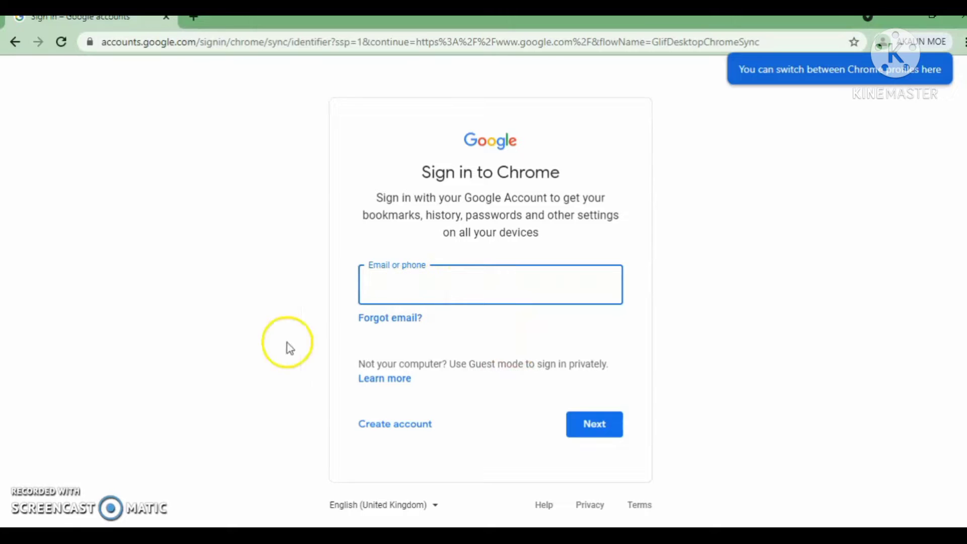
- Paste the MOE account e-mail, enter the password, and continue to the Link your Chrome data prompt
{"action": "left_click", "coordinate": [431, 307]}
{"action": "left_click", "coordinate": [427, 287]}
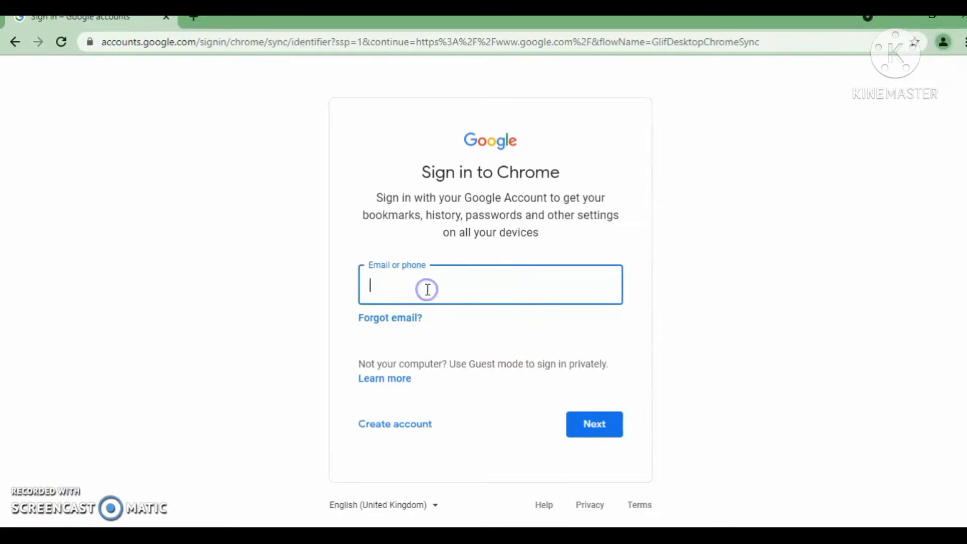
{"action": "key", "text": "ctrl+v"}
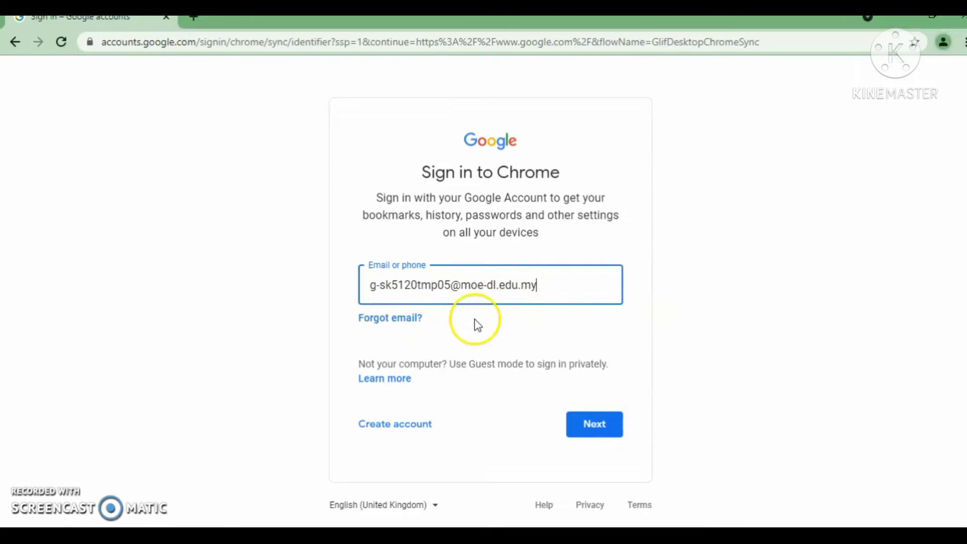
{"action": "left_click", "coordinate": [587, 428]}
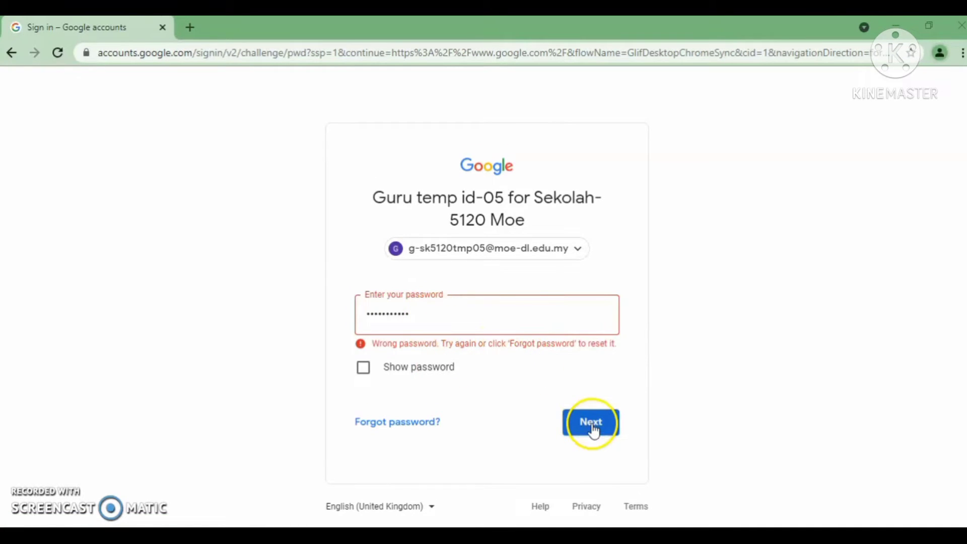
{"action": "left_click", "coordinate": [593, 428]}
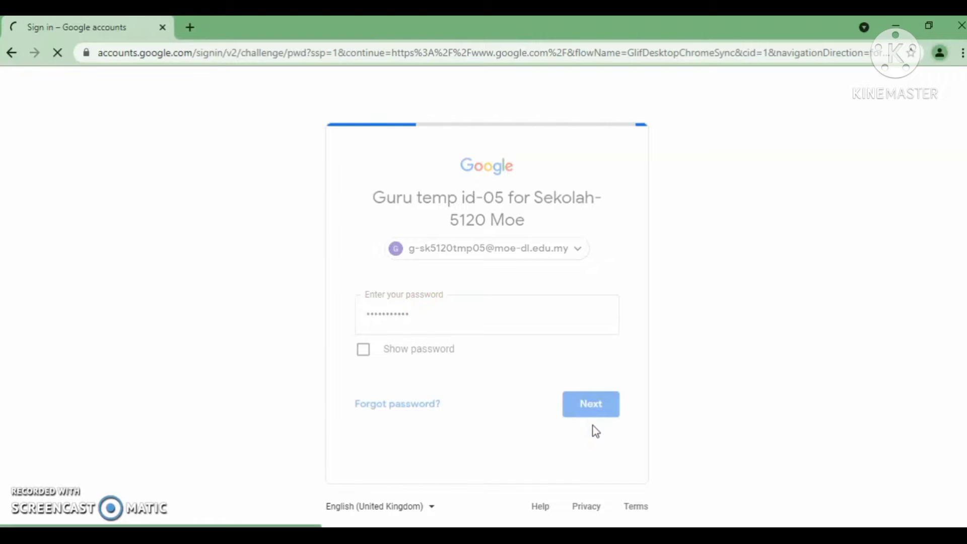
{"action": "left_click", "coordinate": [593, 406]}
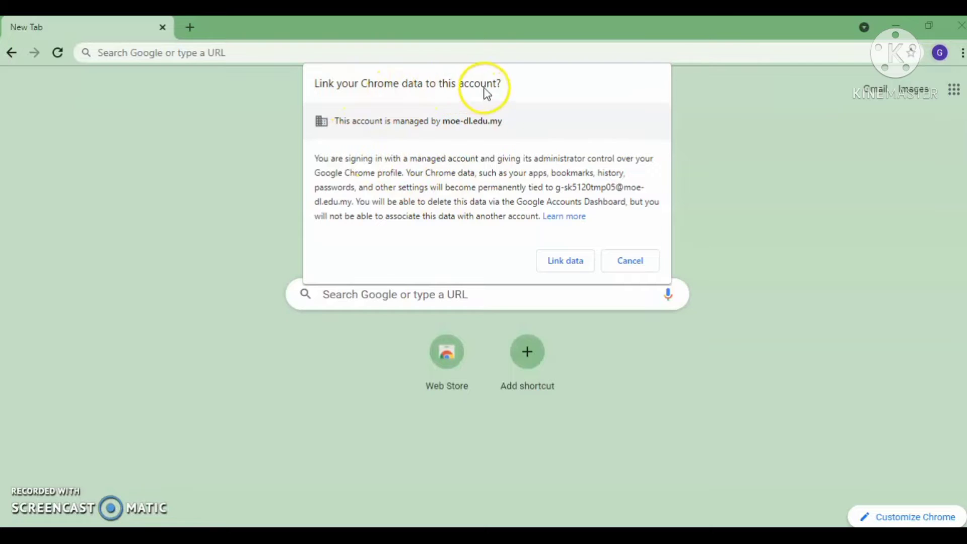
- Link Chrome data and turn on sync for the MOE account, verify the account, then close the window
{"action": "left_click", "coordinate": [569, 261]}
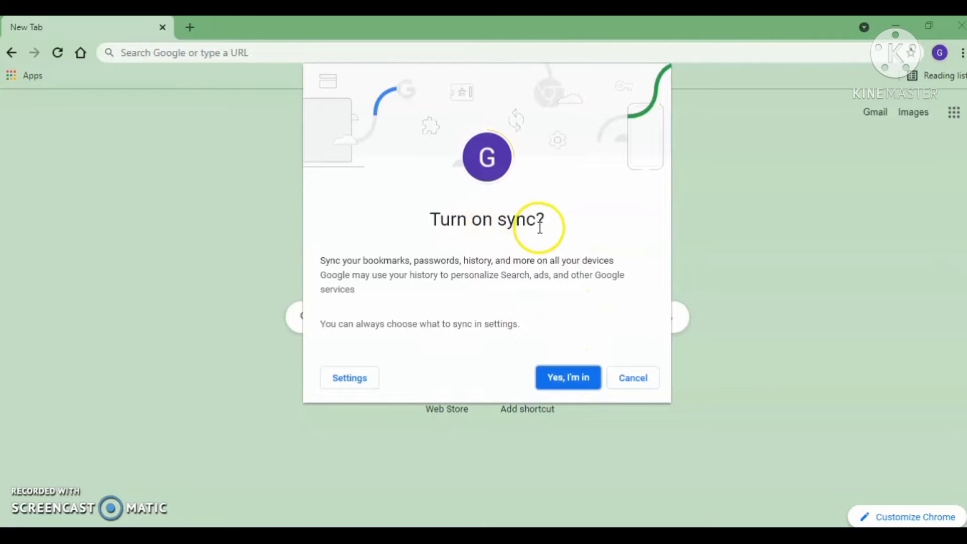
{"action": "left_click", "coordinate": [578, 387]}
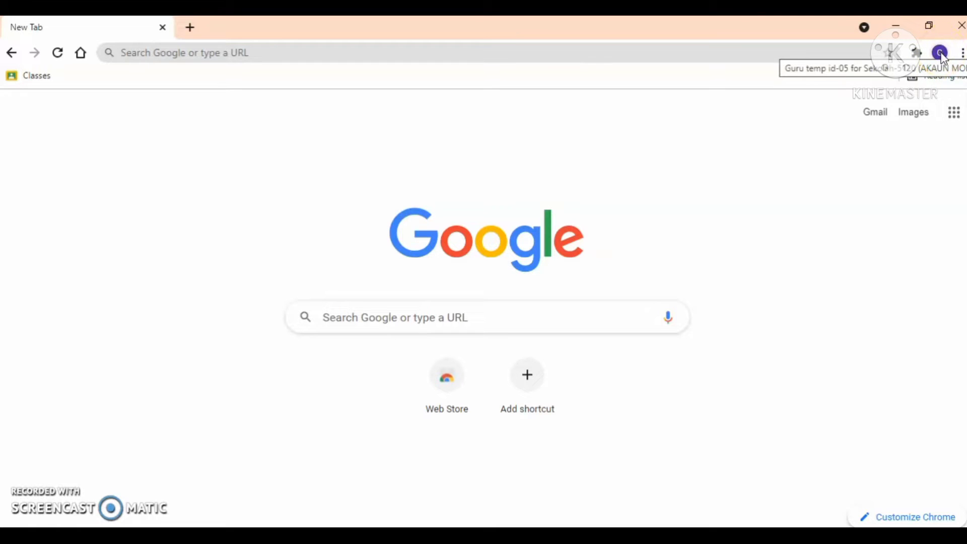
{"action": "left_click", "coordinate": [941, 54]}
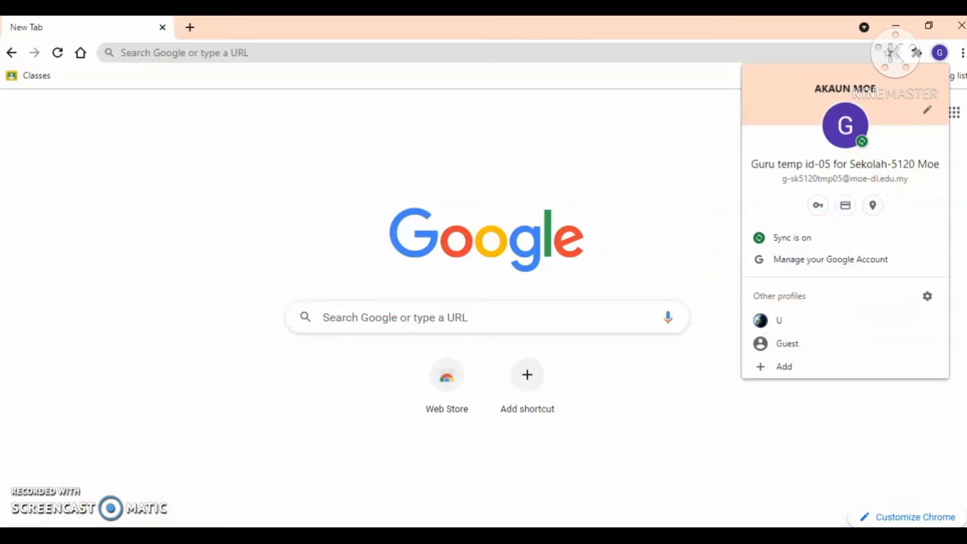
{"action": "left_click", "coordinate": [583, 226]}
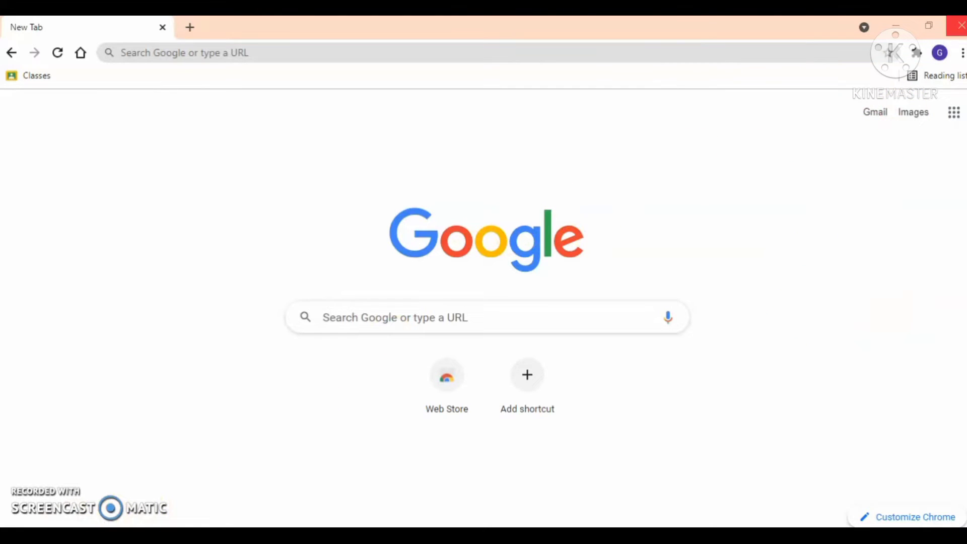
{"action": "left_click", "coordinate": [960, 27]}
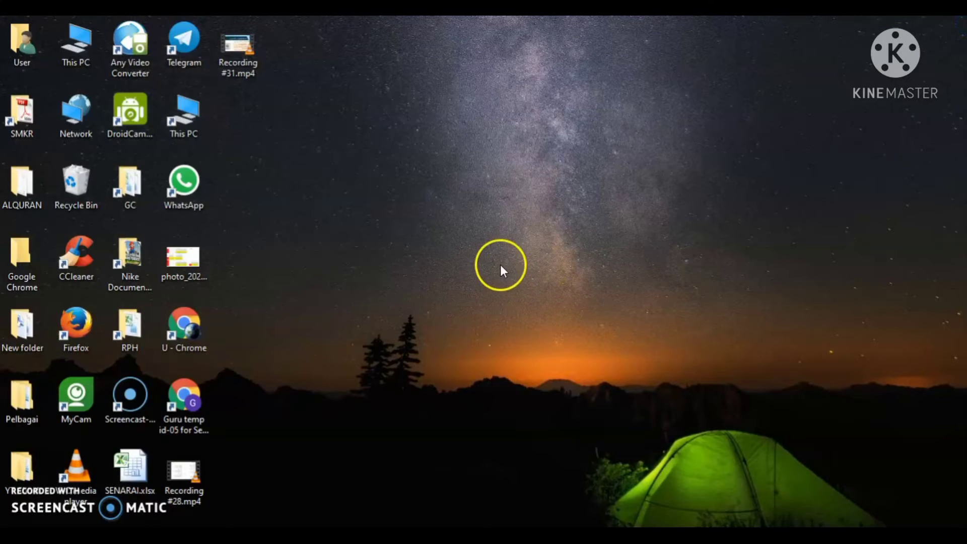
- Rename the U - Chrome desktop shortcut to Akaun personal
{"action": "left_click_drag", "start_coordinate": [273, 301], "coordinate": [348, 255]}
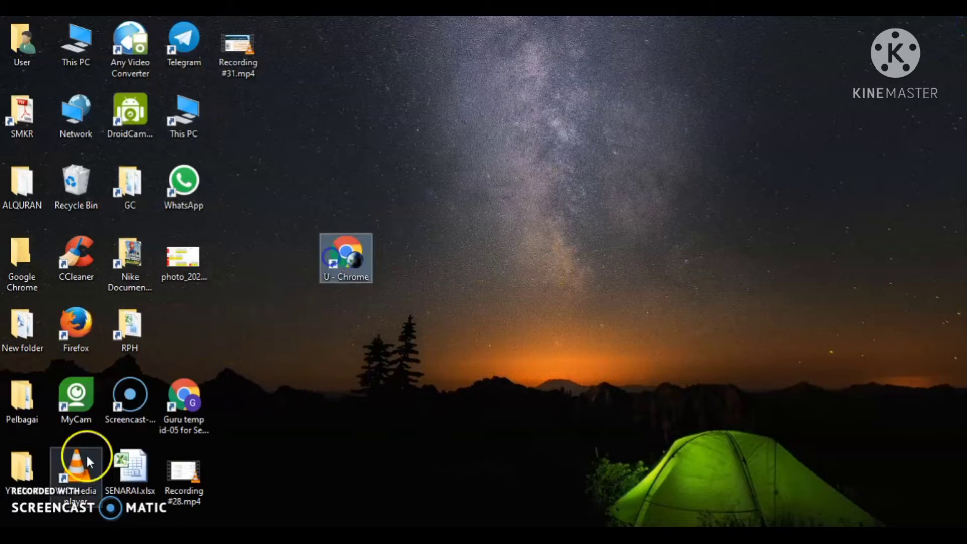
{"action": "left_click", "coordinate": [308, 442]}
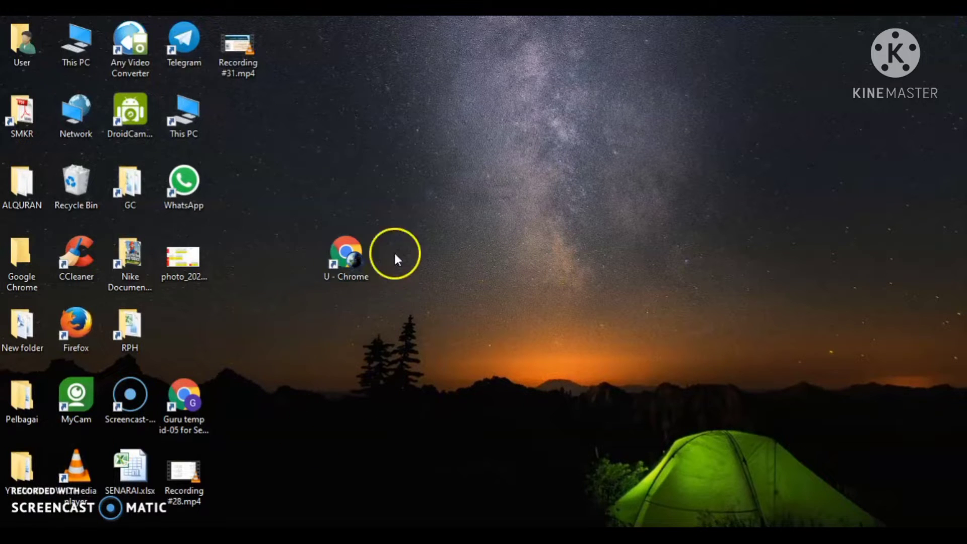
{"action": "right_click", "coordinate": [353, 256]}
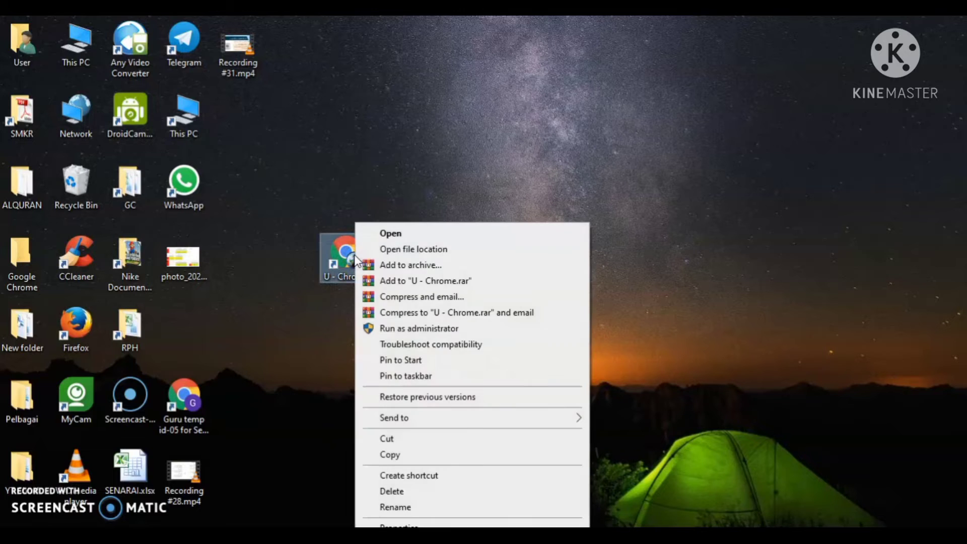
{"action": "left_click", "coordinate": [406, 508]}
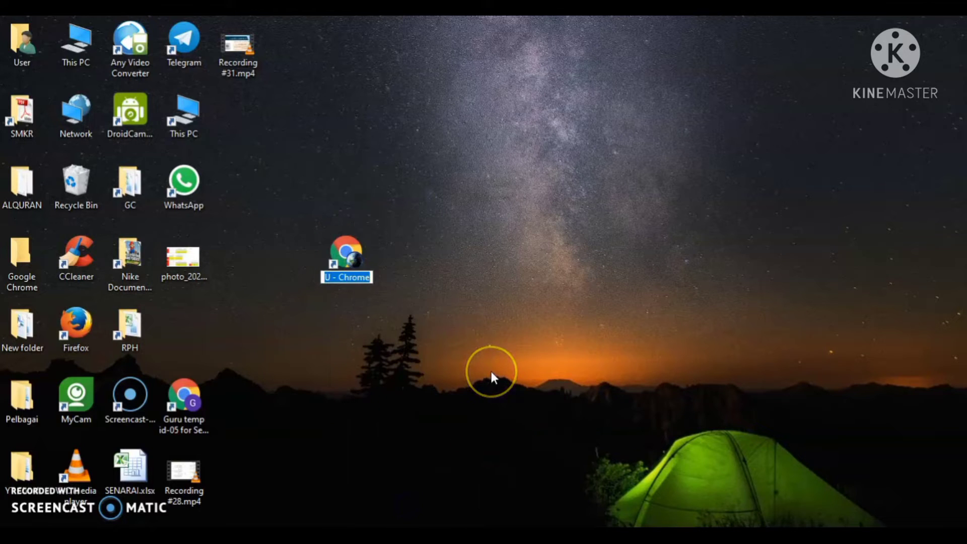
{"action": "type", "text": "Akaun "}
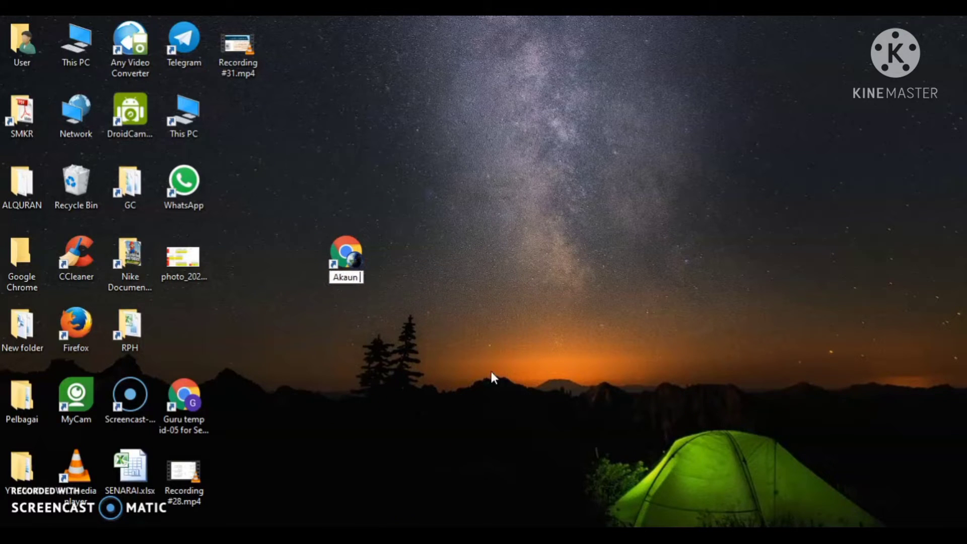
{"action": "type", "text": "personal"}
{"action": "left_click", "coordinate": [570, 365]}
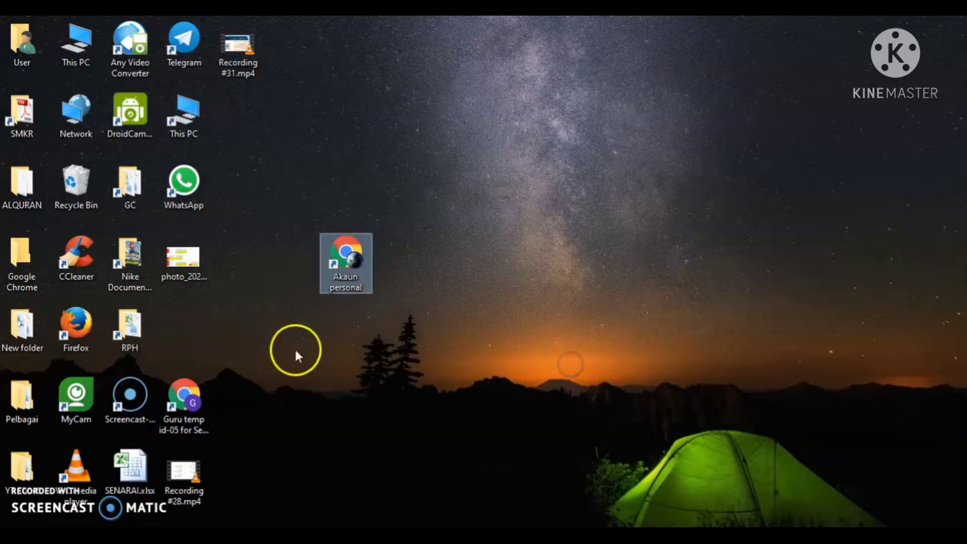
- Rename the MOE profile shortcut to Akaun moe and stack both shortcuts in the top-left column
{"action": "left_click_drag", "start_coordinate": [187, 397], "coordinate": [461, 259]}
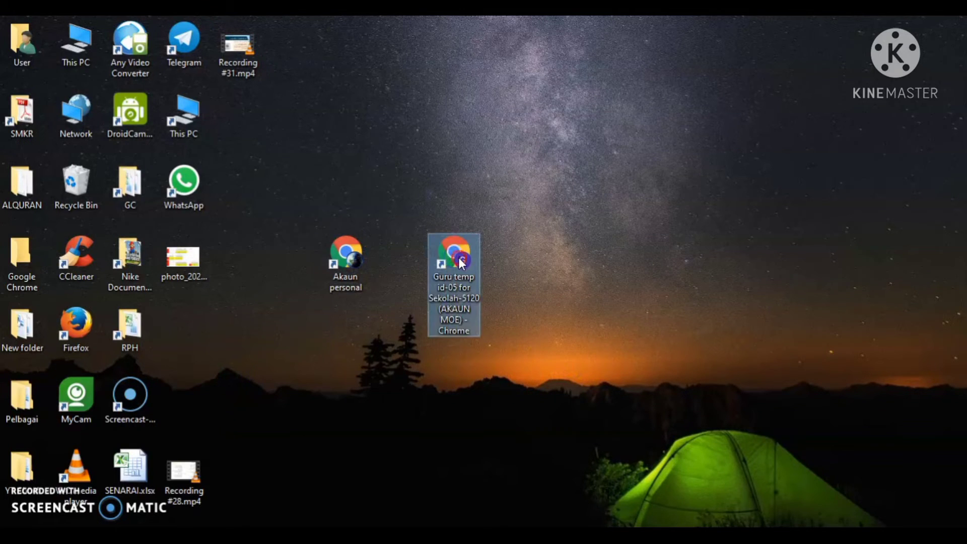
{"action": "right_click", "coordinate": [461, 260]}
{"action": "left_click", "coordinate": [533, 509]}
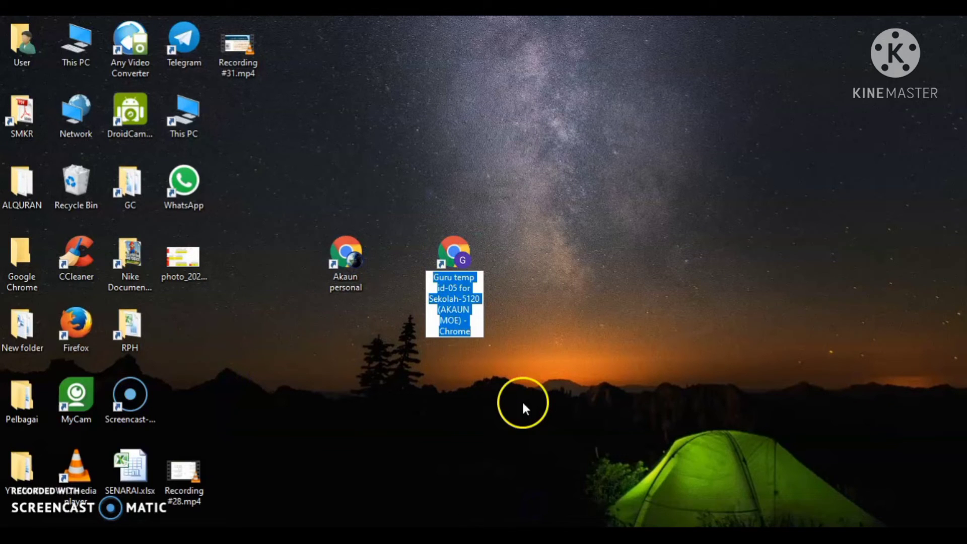
{"action": "type", "text": "Akaun moe"}
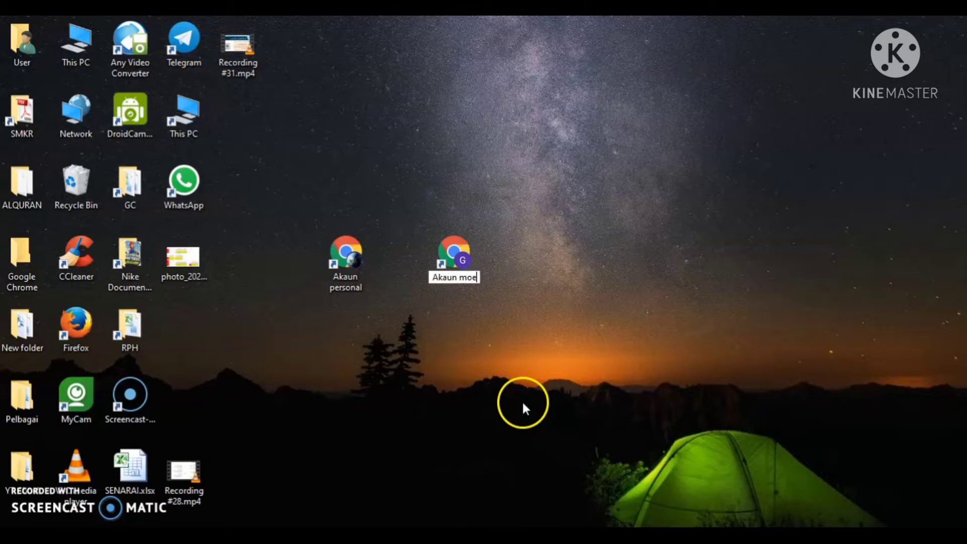
{"action": "key", "text": "Return"}
{"action": "left_click", "coordinate": [565, 369]}
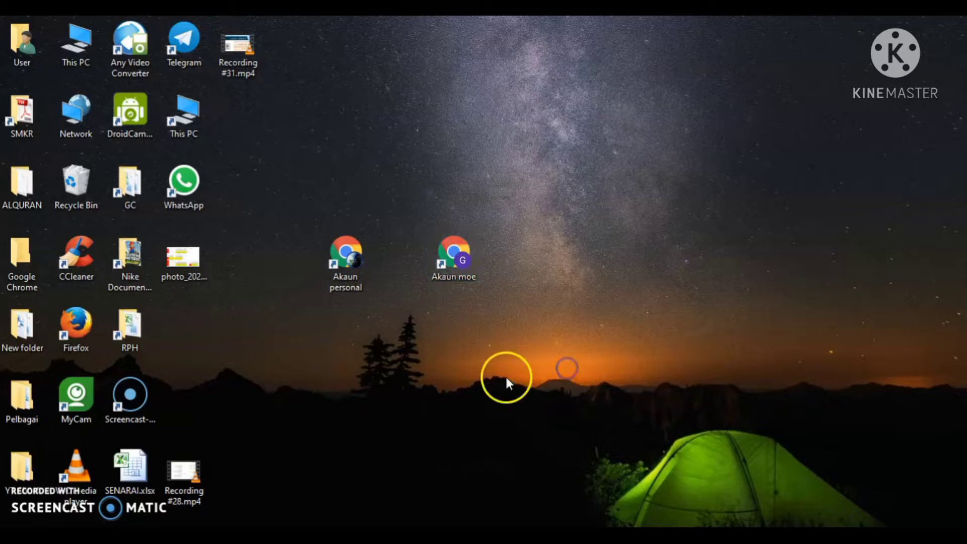
{"action": "left_click_drag", "start_coordinate": [337, 248], "coordinate": [249, 137]}
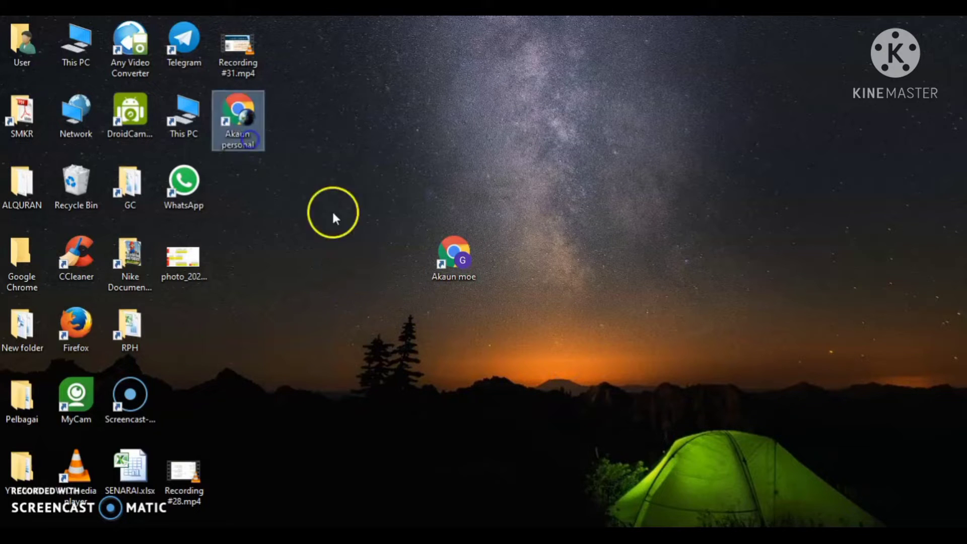
{"action": "left_click_drag", "start_coordinate": [456, 252], "coordinate": [247, 183]}
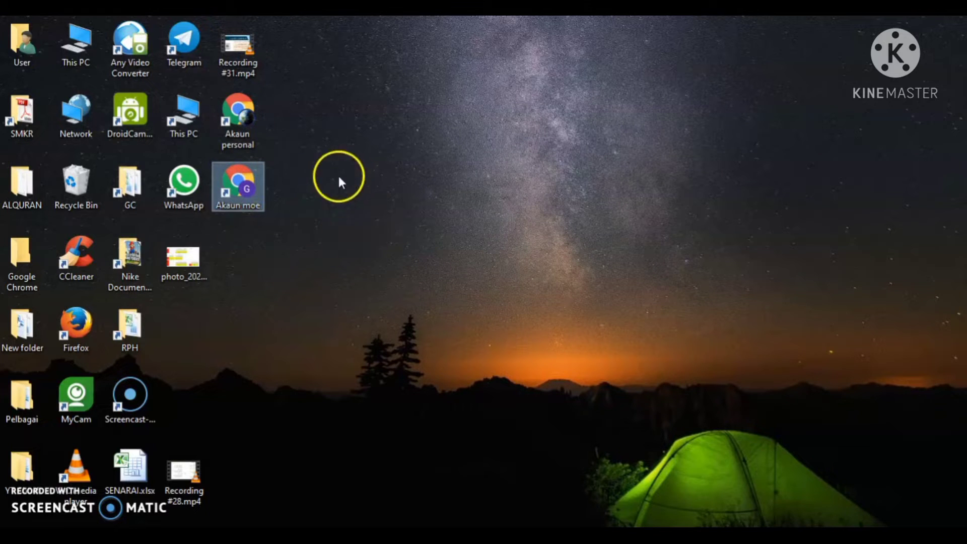
- Open then close Chrome from the Akaun moe shortcut's DELIMa page, then from the Akaun personal shortcut
{"action": "double_click", "coordinate": [257, 204]}
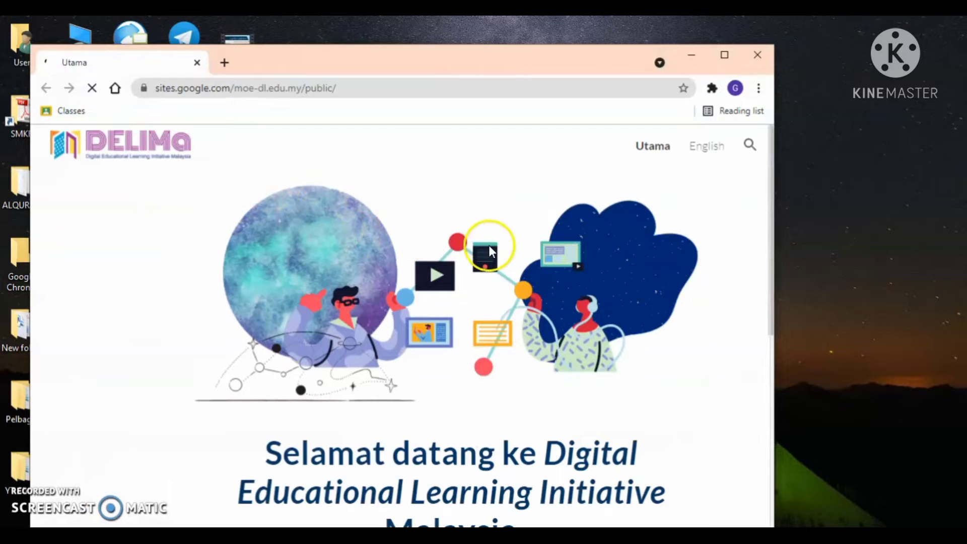
{"action": "scroll", "coordinate": [463, 267], "scroll_direction": "down", "scroll_amount": 3}
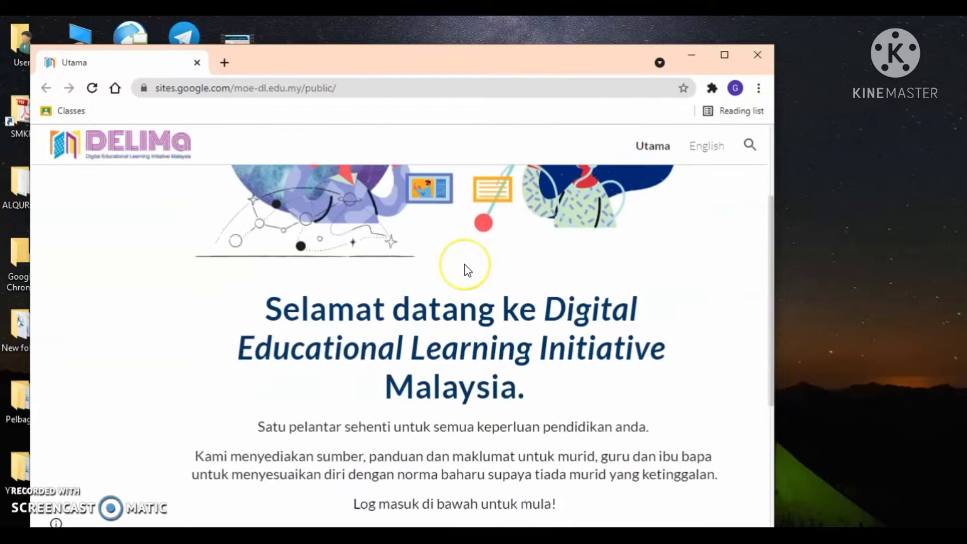
{"action": "scroll", "coordinate": [464, 264], "scroll_direction": "up", "scroll_amount": 3}
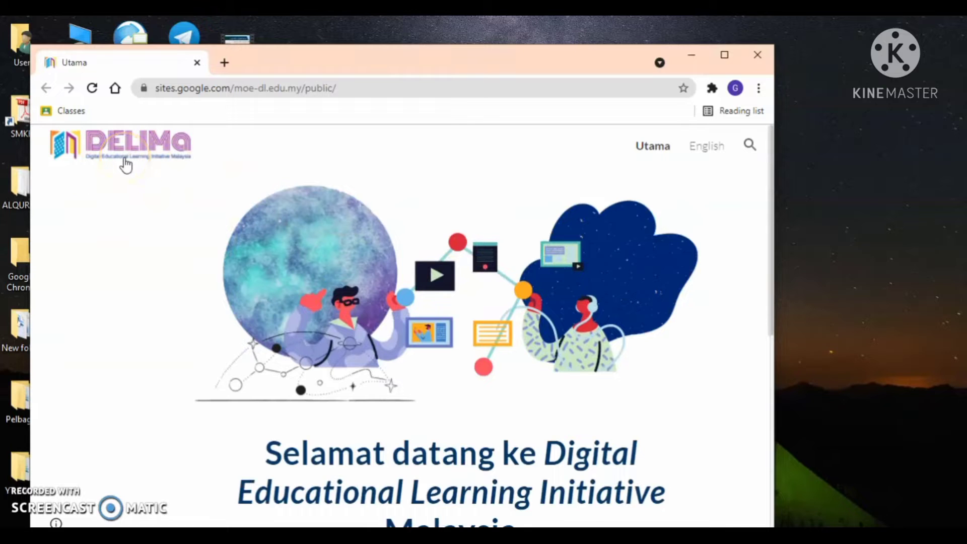
{"action": "scroll", "coordinate": [292, 249], "scroll_direction": "down", "scroll_amount": 5}
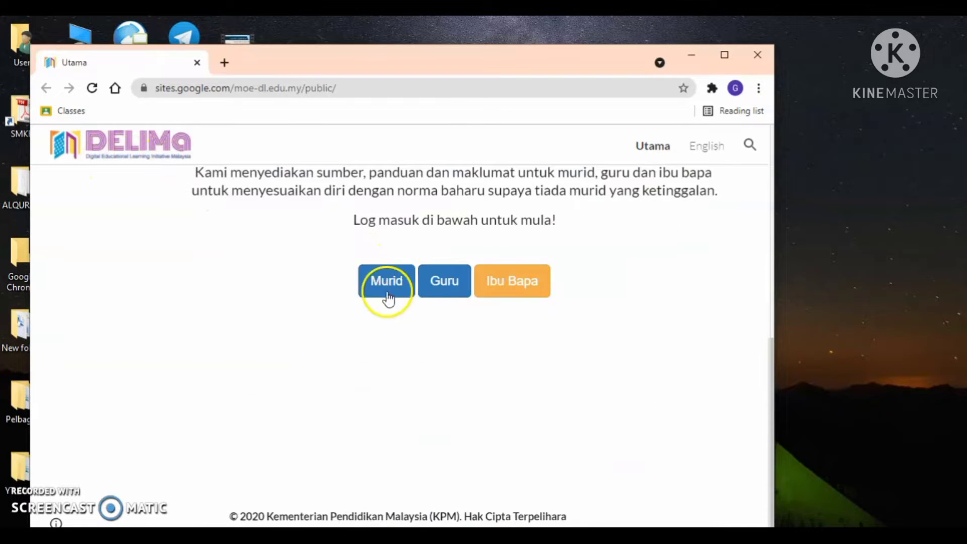
{"action": "scroll", "coordinate": [714, 194], "scroll_direction": "up", "scroll_amount": 5}
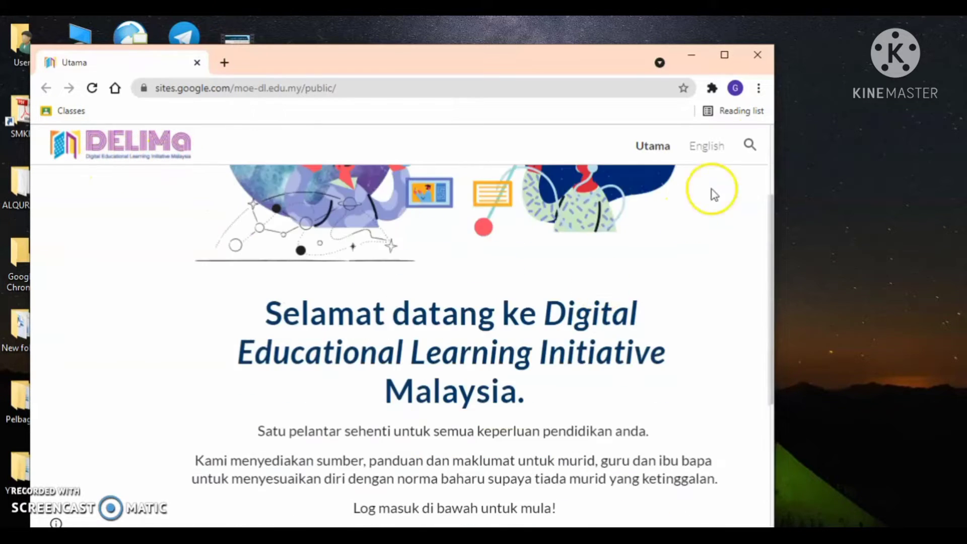
{"action": "left_click", "coordinate": [771, 59]}
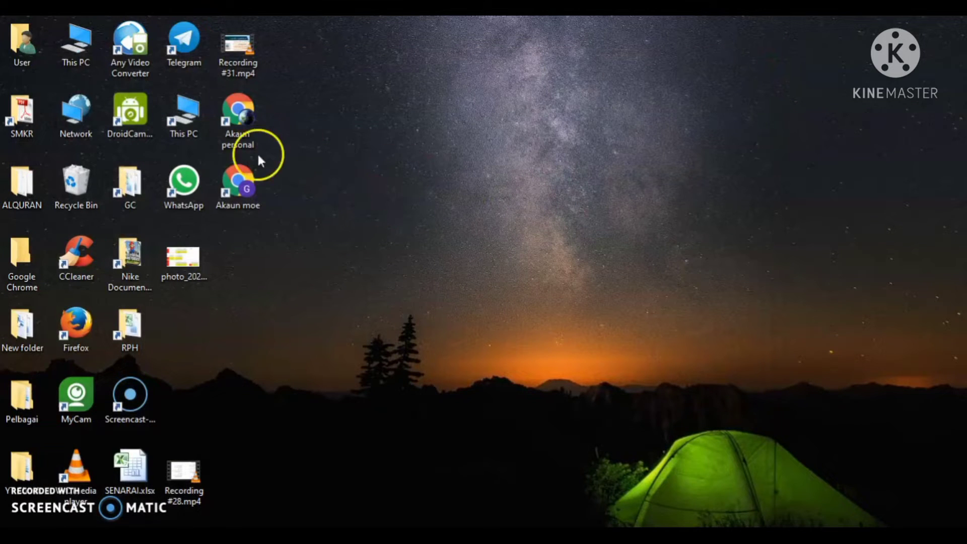
{"action": "double_click", "coordinate": [246, 122]}
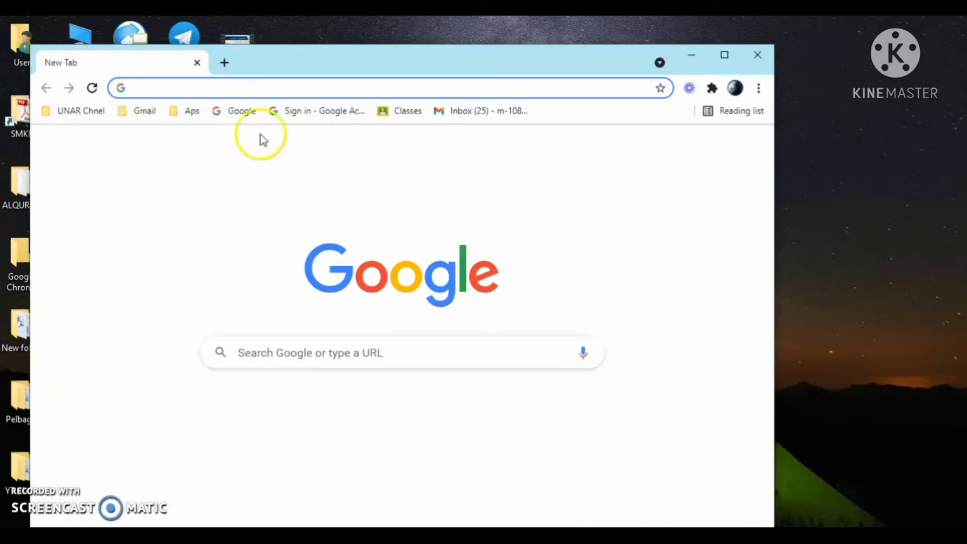
{"action": "left_click", "coordinate": [752, 61]}
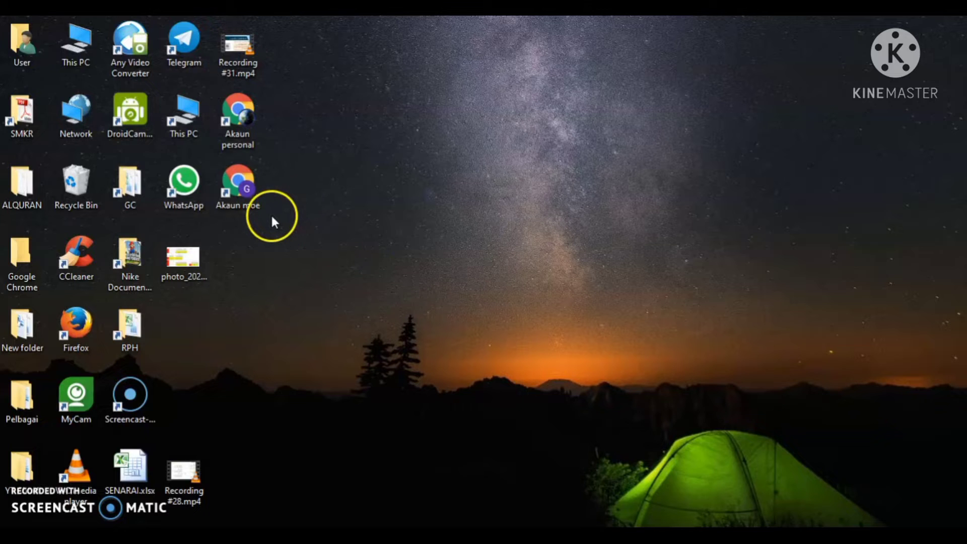
- Open Google Classroom in the Akaun moe profile via a classroom search and confirm the signed-in account
{"action": "double_click", "coordinate": [249, 193]}
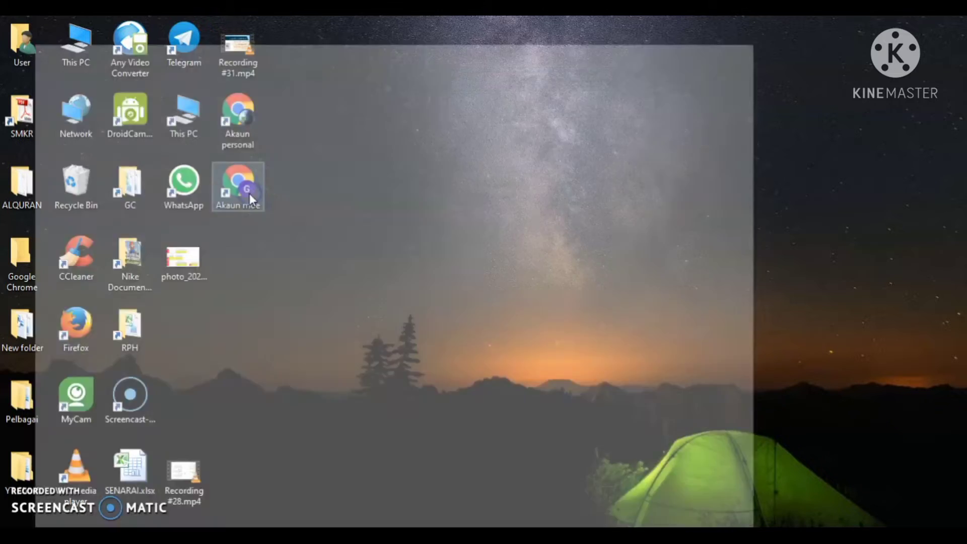
{"action": "left_click", "coordinate": [717, 49]}
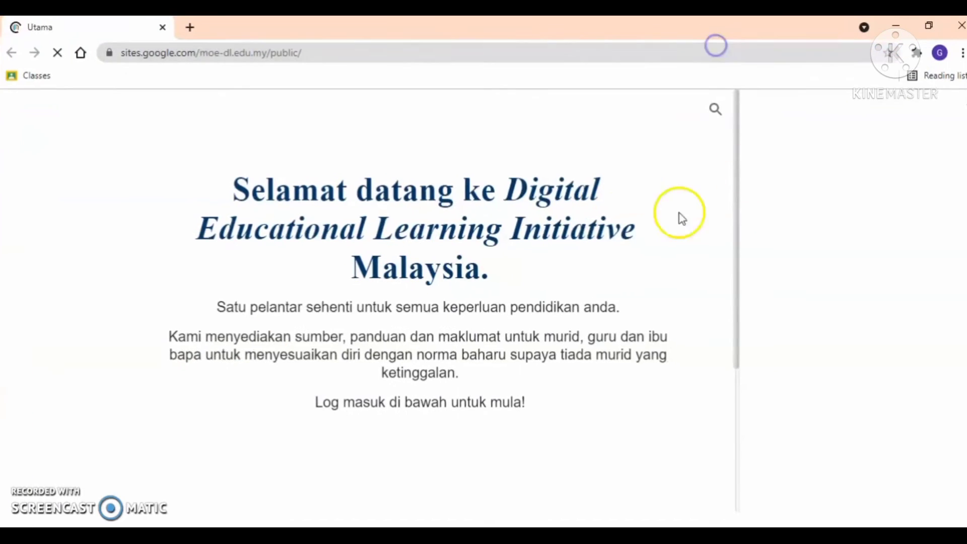
{"action": "left_click", "coordinate": [221, 50]}
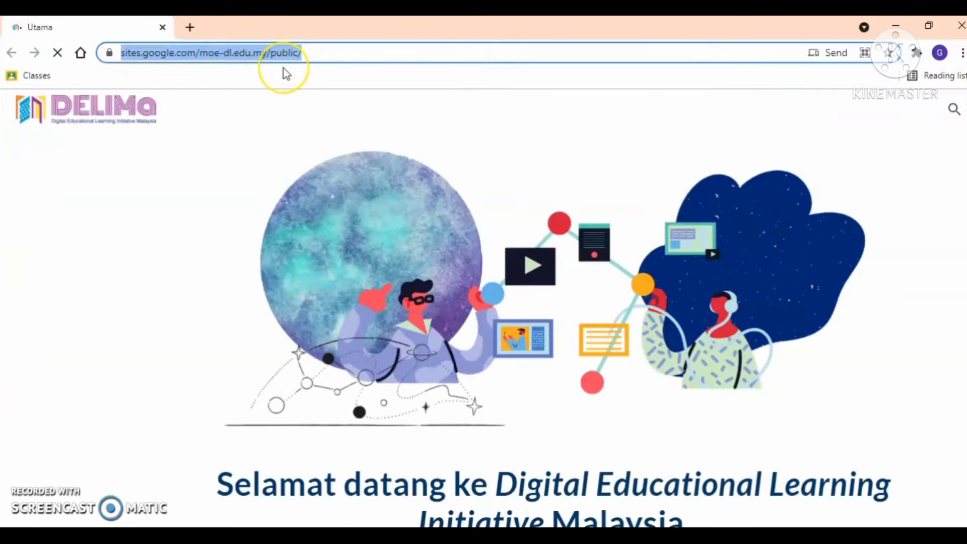
{"action": "type", "text": "class"}
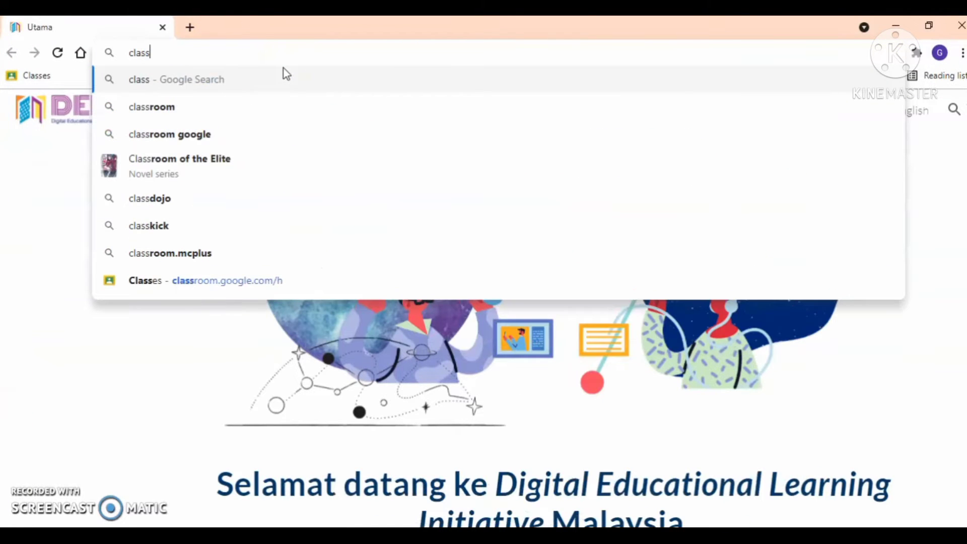
{"action": "type", "text": "room"}
{"action": "key", "text": "Return"}
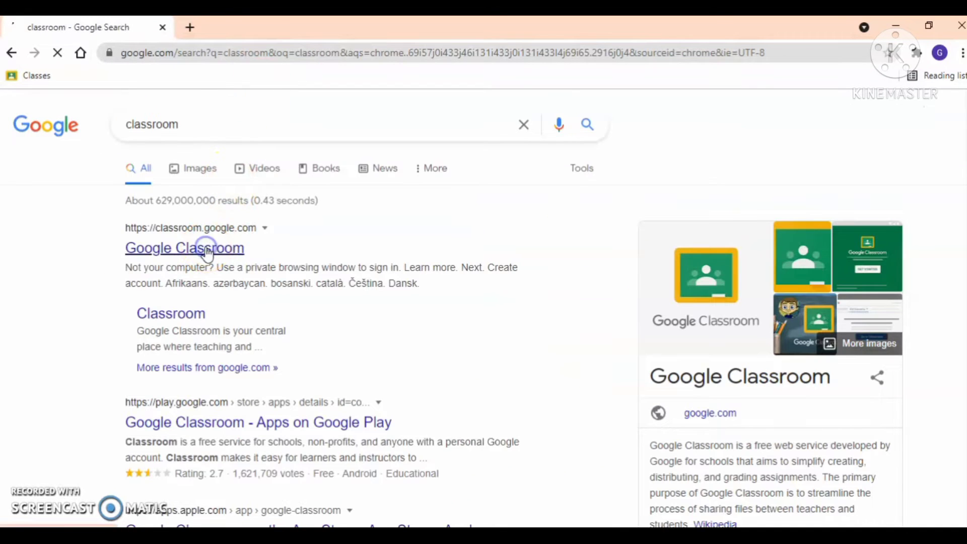
{"action": "left_click", "coordinate": [209, 252]}
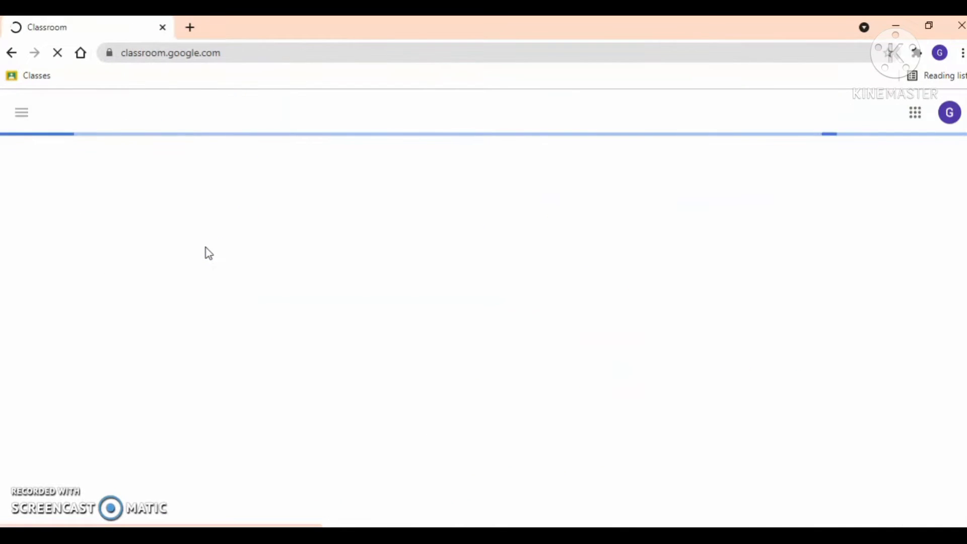
{"action": "left_click", "coordinate": [436, 215]}
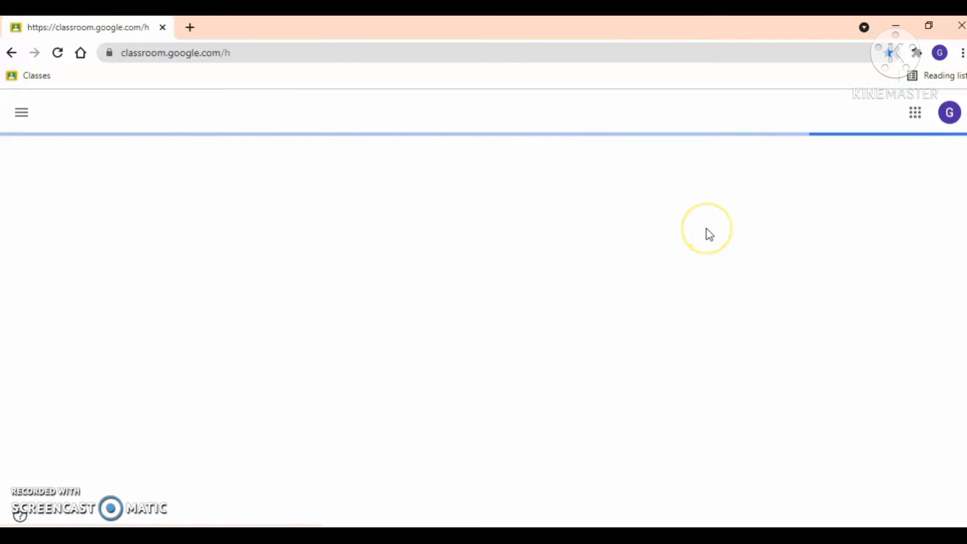
{"action": "left_click", "coordinate": [951, 112]}
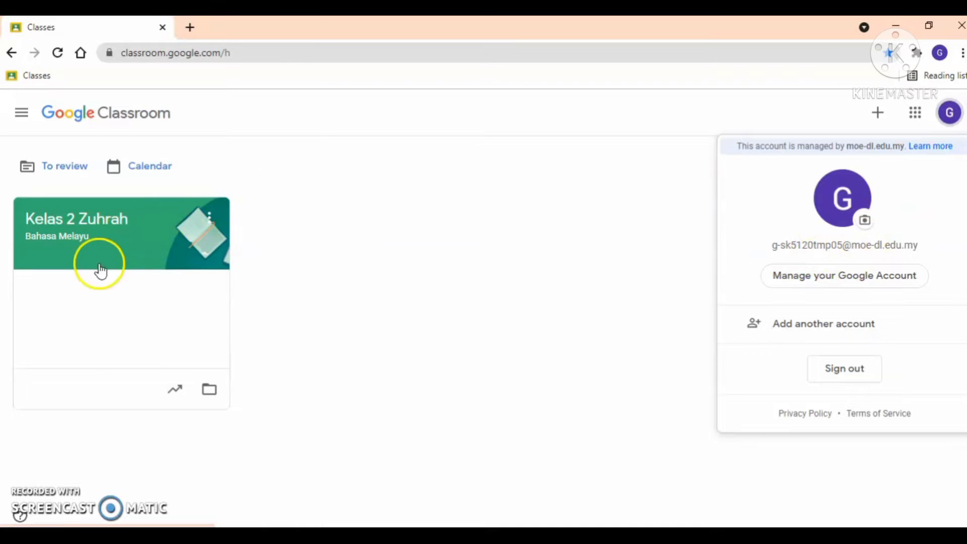
{"action": "left_click", "coordinate": [426, 244]}
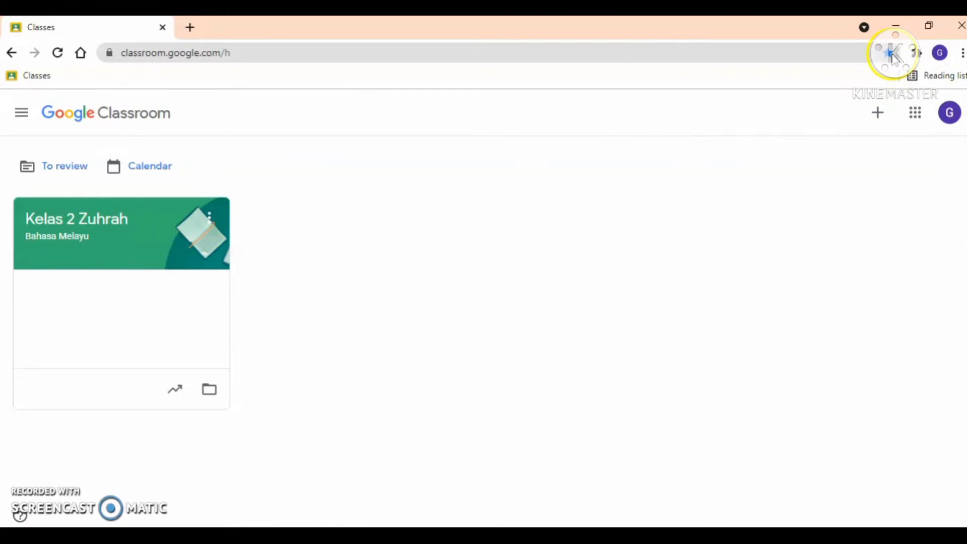
- Check this page's existing bookmark, then delete the old Classes bookmark from the bookmarks bar
{"action": "left_click", "coordinate": [890, 53]}
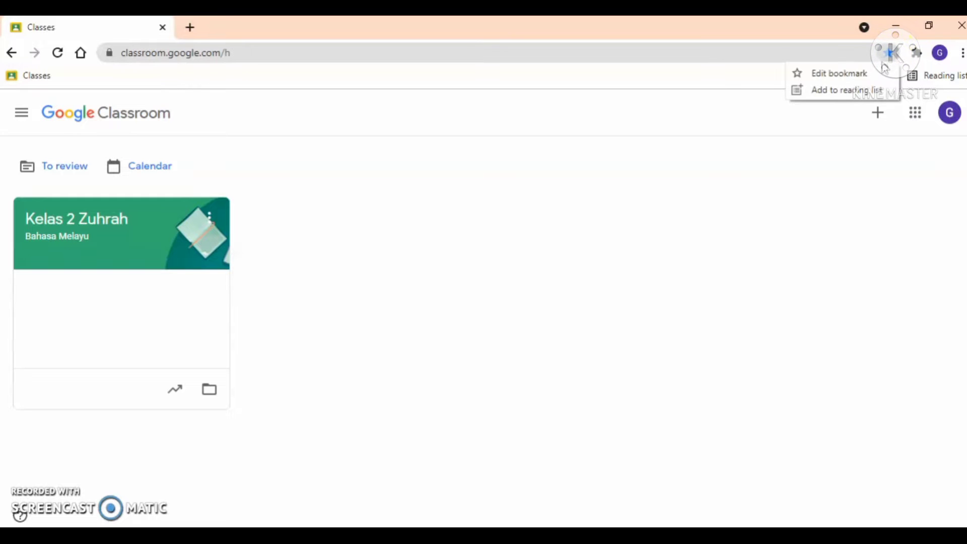
{"action": "left_click", "coordinate": [862, 75]}
{"action": "left_click", "coordinate": [863, 74]}
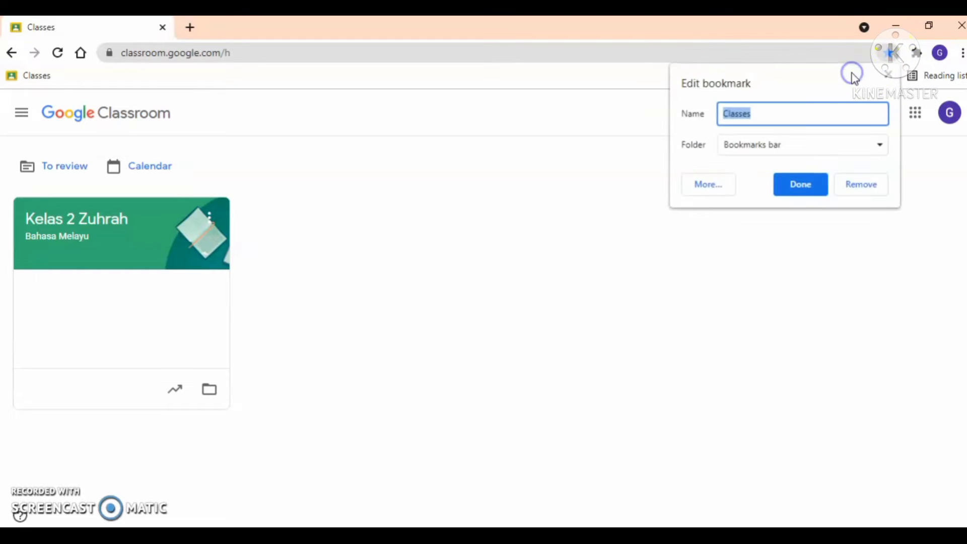
{"action": "key", "text": "Escape"}
{"action": "right_click", "coordinate": [35, 76]}
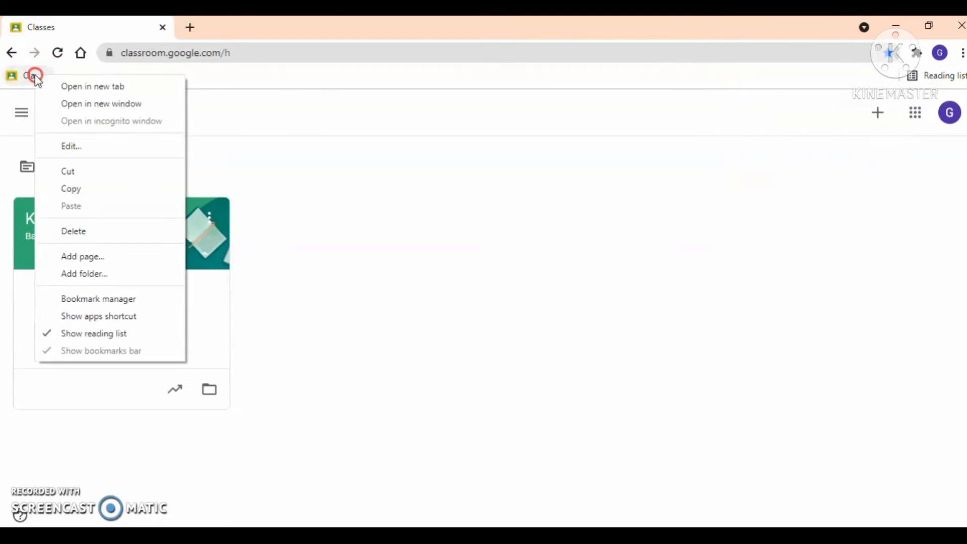
{"action": "left_click", "coordinate": [103, 231]}
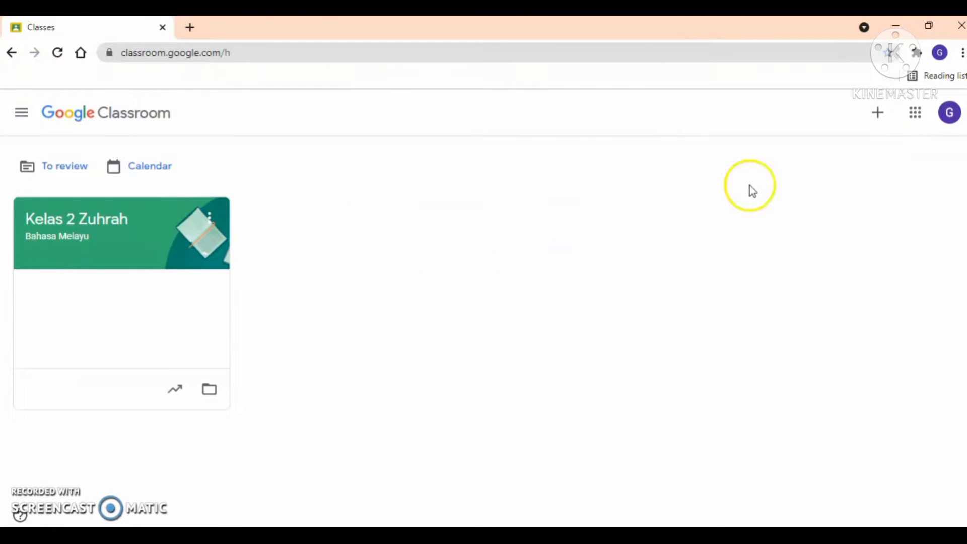
- Bookmark the Classroom home page as Classes, then close the browser
{"action": "left_click", "coordinate": [889, 52]}
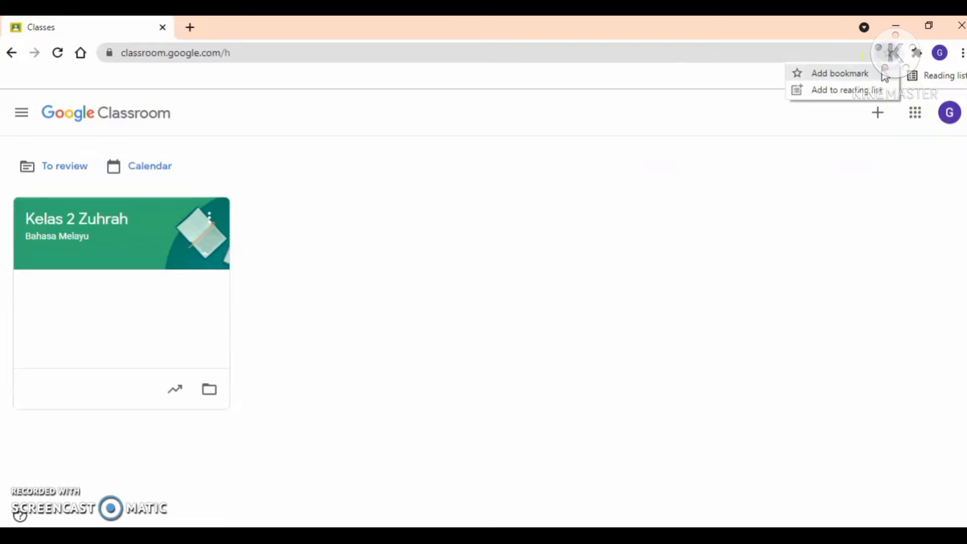
{"action": "left_click", "coordinate": [863, 74]}
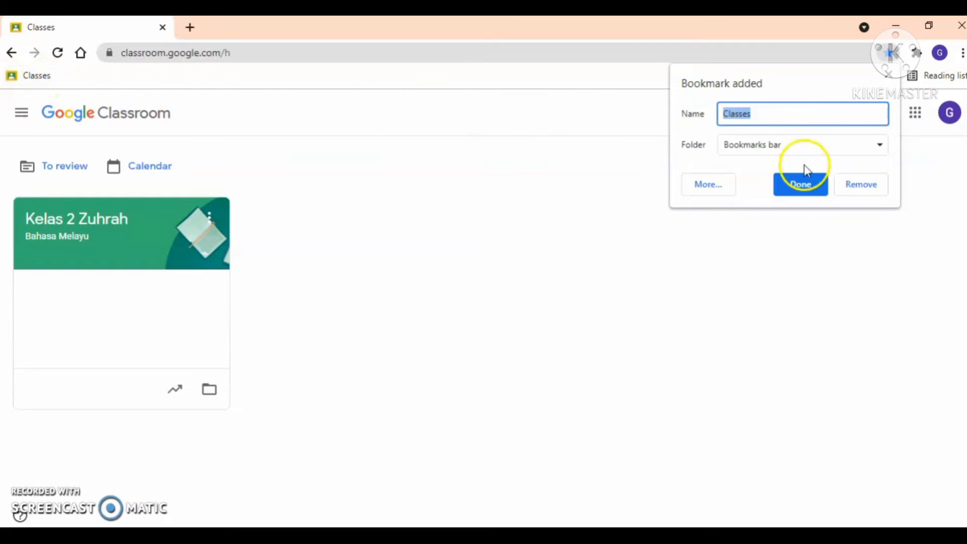
{"action": "left_click", "coordinate": [808, 185]}
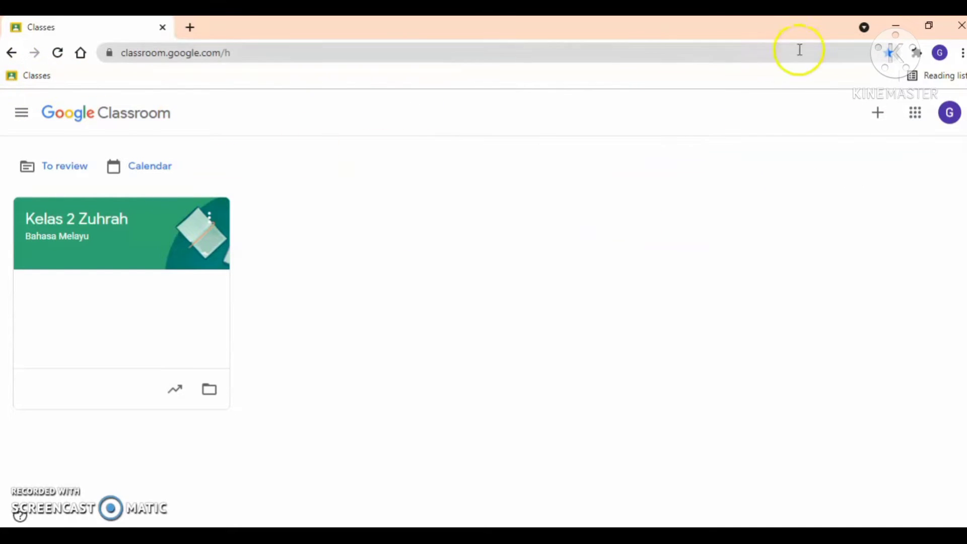
{"action": "left_click", "coordinate": [952, 30]}
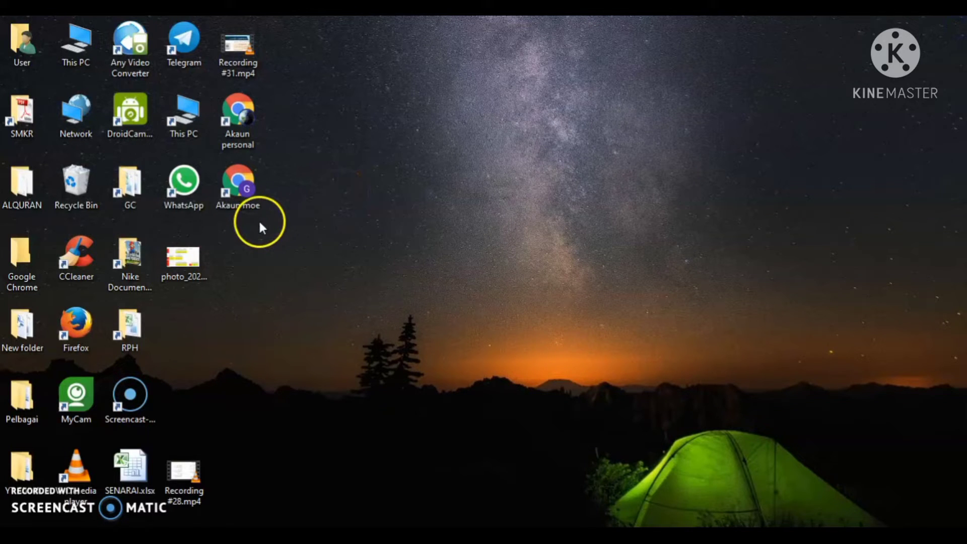
- Launch Classroom from the Classes bookmark in the Akaun moe profile, then close Chrome
{"action": "double_click", "coordinate": [233, 191]}
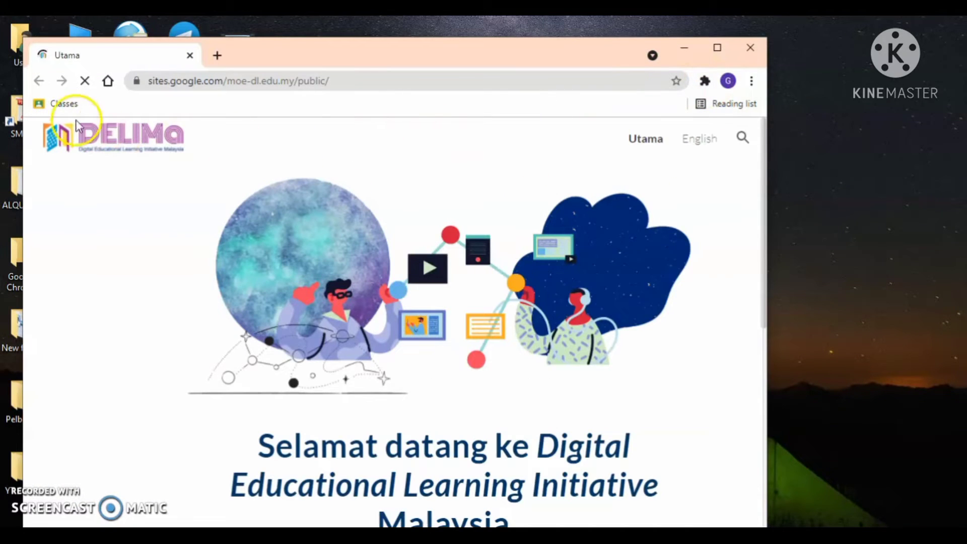
{"action": "left_click", "coordinate": [66, 105]}
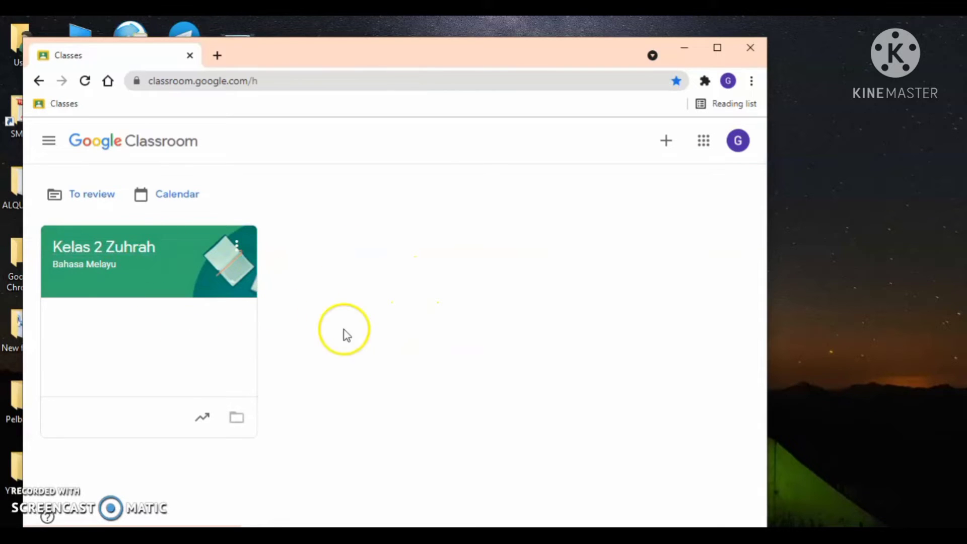
{"action": "left_click", "coordinate": [757, 55]}
{"action": "left_click_drag", "start_coordinate": [331, 100], "coordinate": [213, 250]}
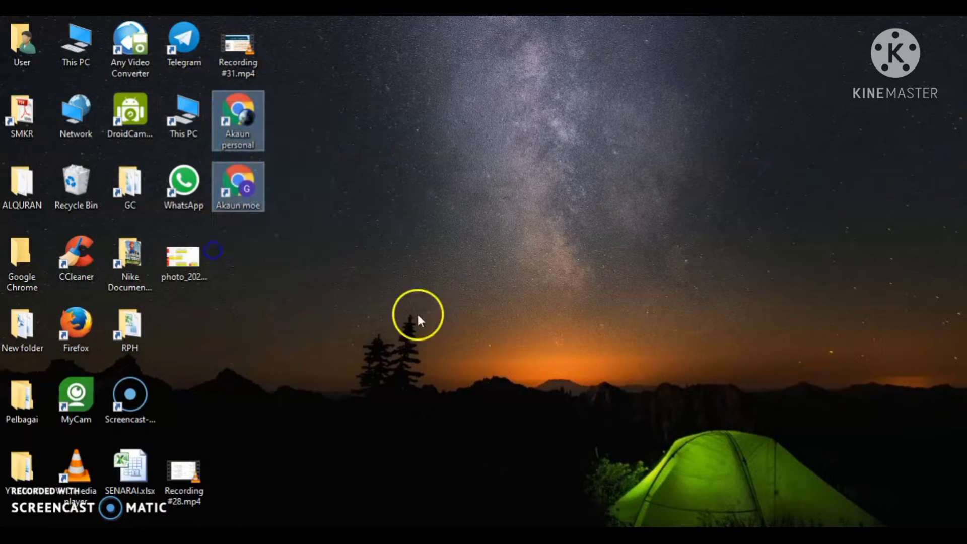
{"action": "left_click", "coordinate": [390, 223]}
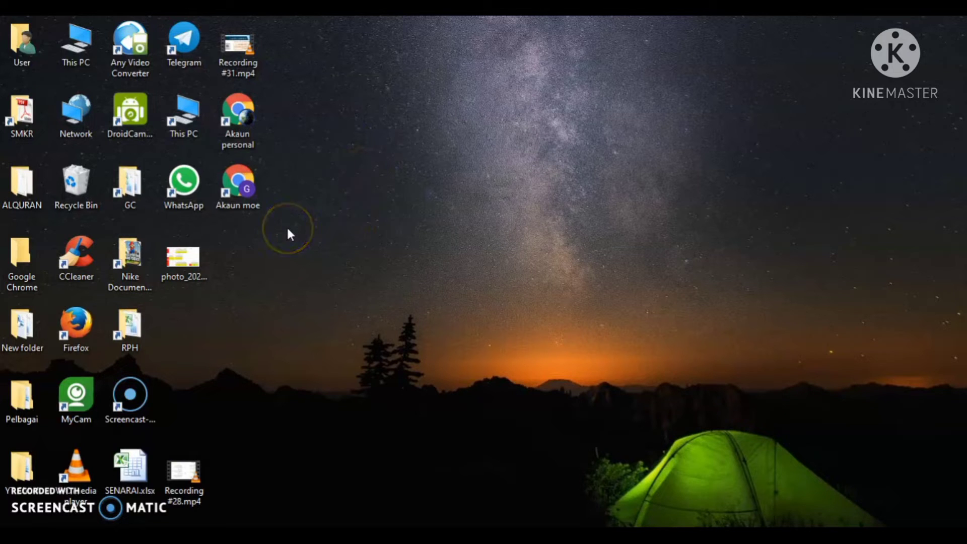
- Reopen the maximized MOE profile and search for 'google form' to reach Google Forms
{"action": "left_click", "coordinate": [277, 208]}
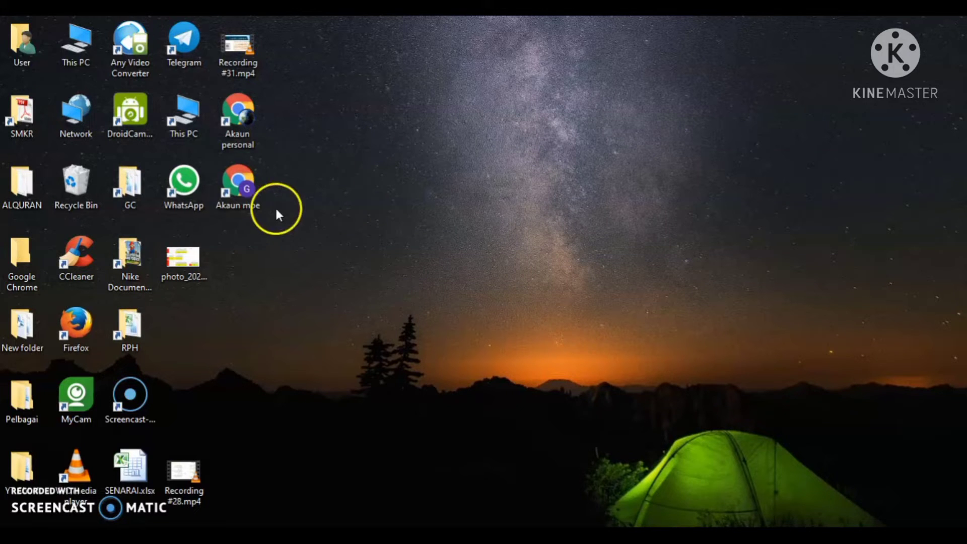
{"action": "double_click", "coordinate": [249, 187]}
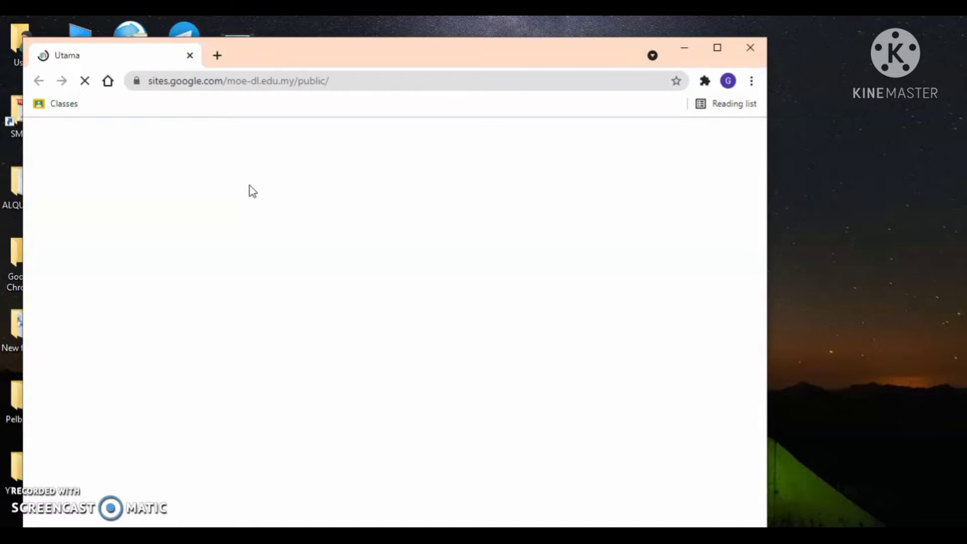
{"action": "left_click", "coordinate": [718, 56]}
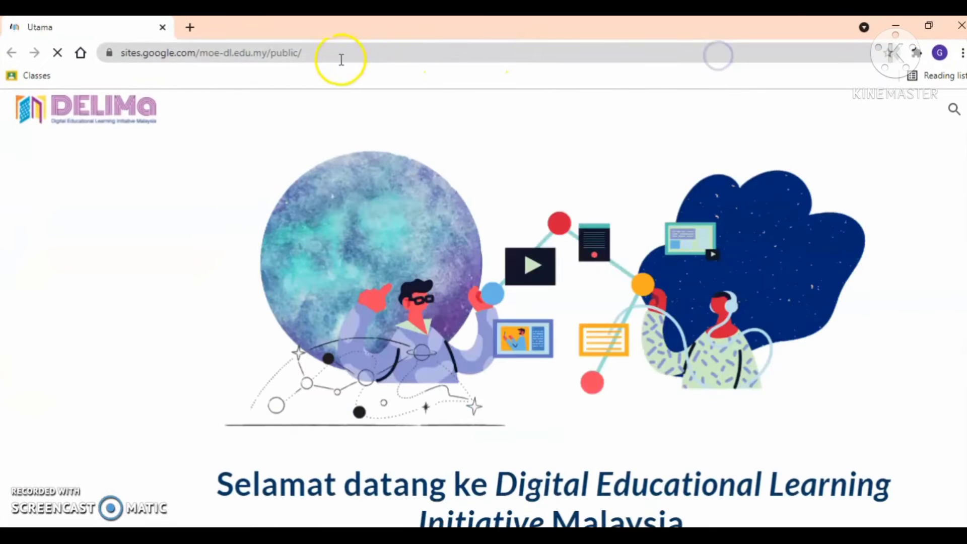
{"action": "left_click", "coordinate": [341, 58]}
{"action": "type", "text": "google"}
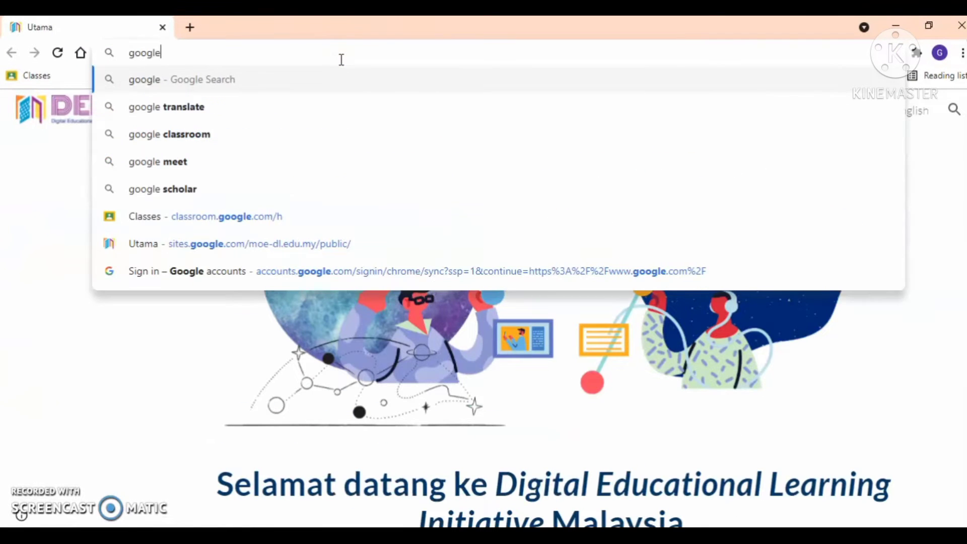
{"action": "type", "text": " form"}
{"action": "key", "text": "Return"}
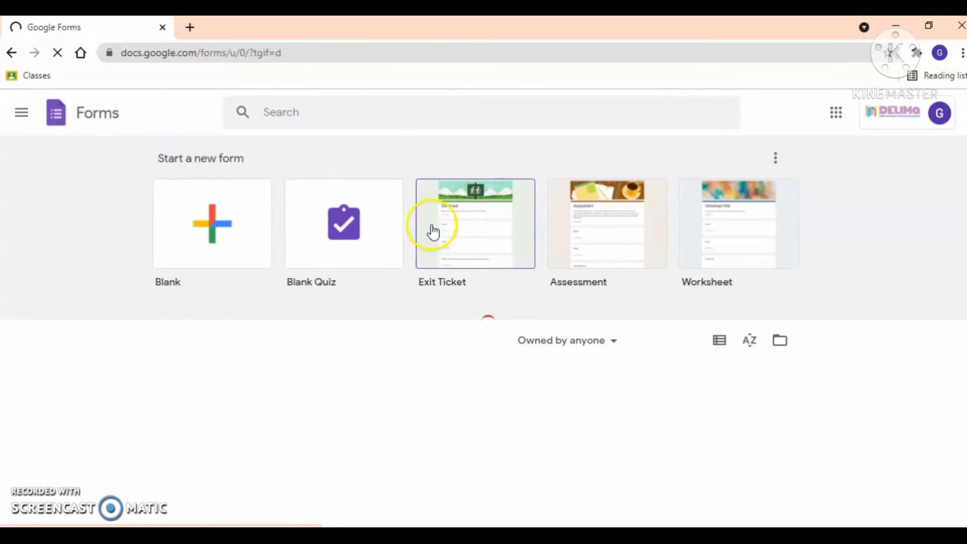
- Create a blank form and replace its 'Untitled form' title with UJIAN
{"action": "left_click", "coordinate": [199, 227]}
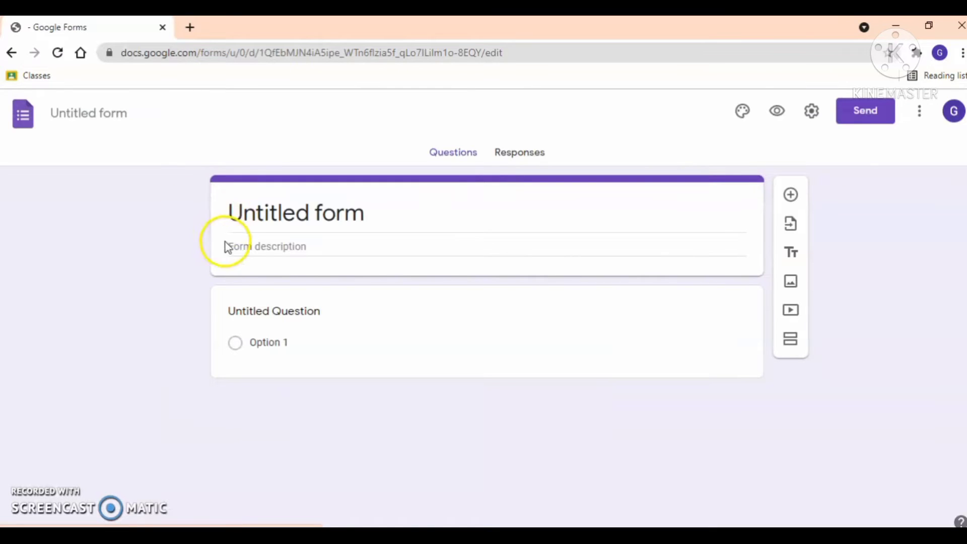
{"action": "left_click", "coordinate": [327, 222]}
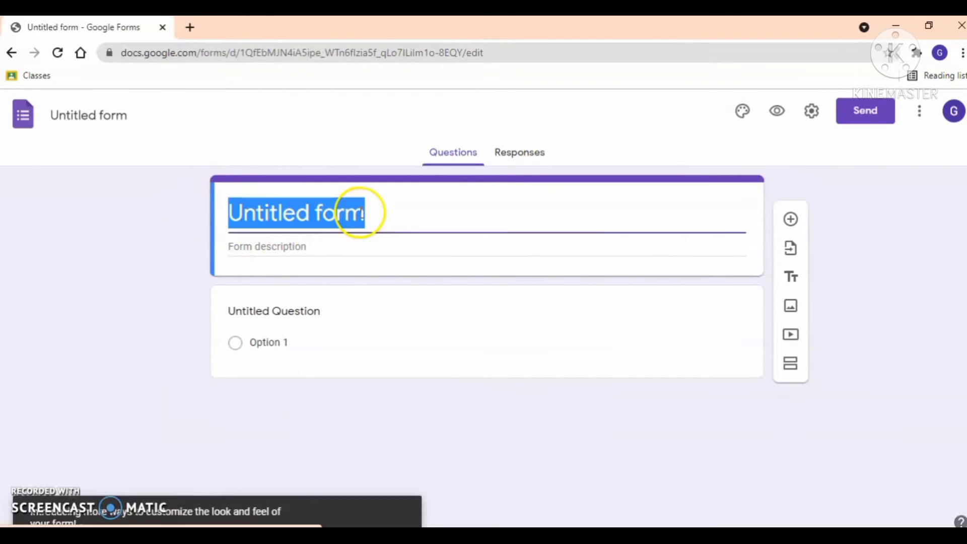
{"action": "left_click", "coordinate": [369, 213]}
{"action": "triple_click", "coordinate": [370, 212]}
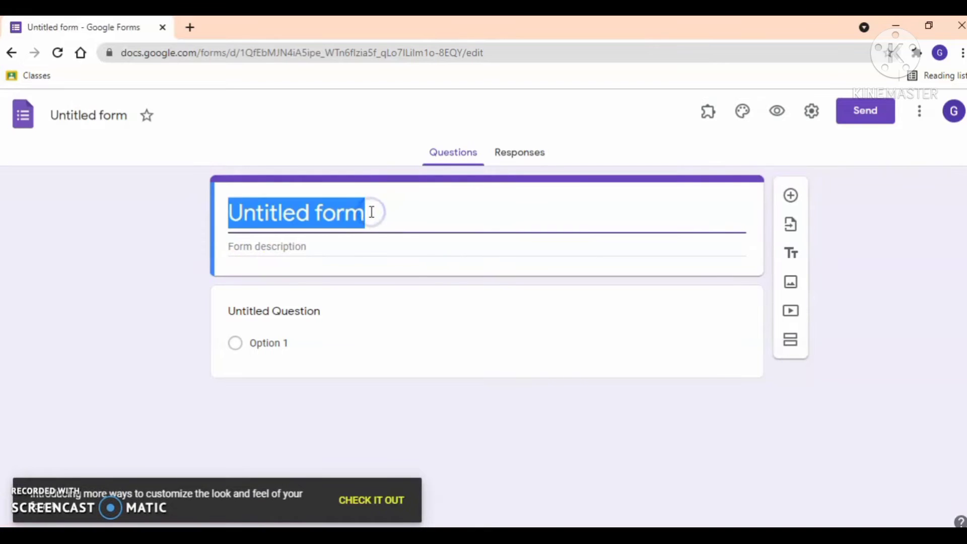
{"action": "type", "text": "UJIAN"}
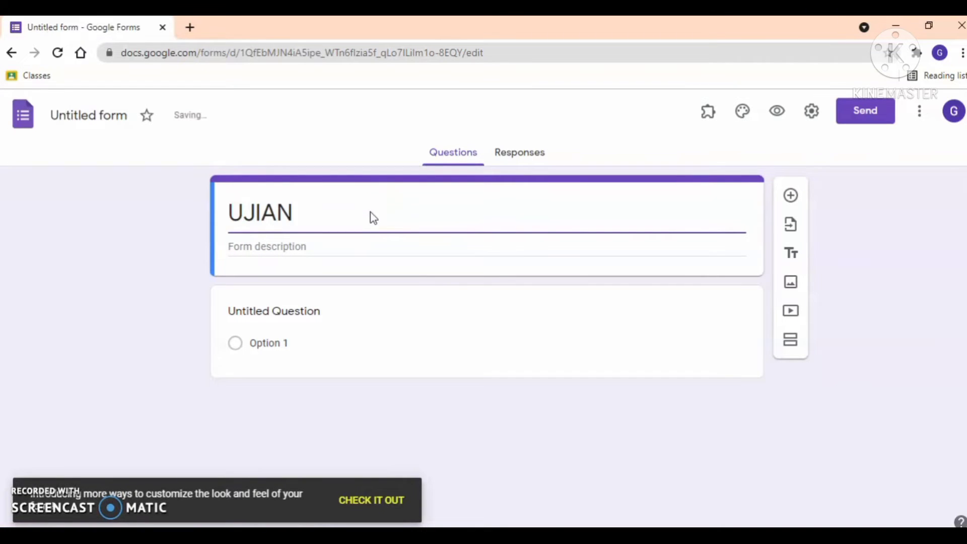
- Apply UJIAN as the file name, and make the first question 'Soalan', required, short answer
{"action": "left_click", "coordinate": [73, 114]}
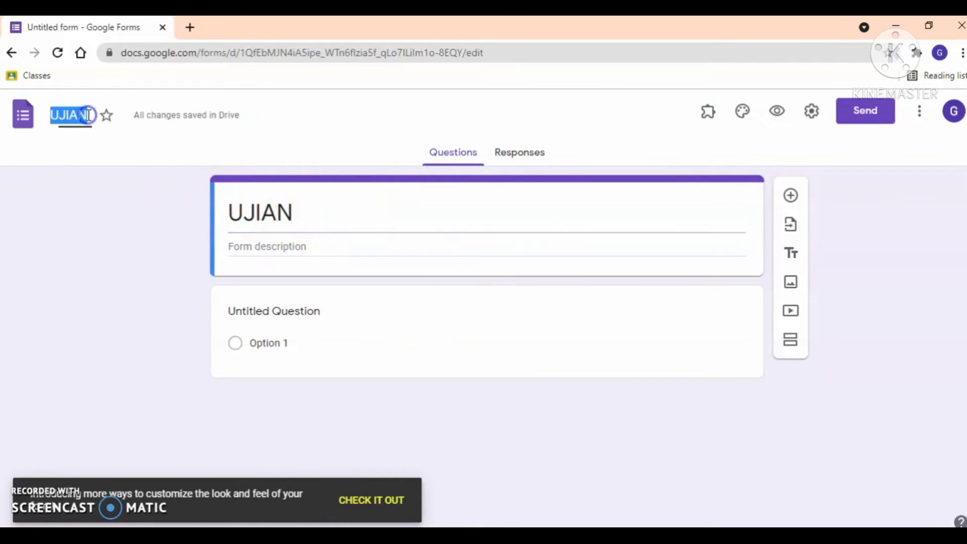
{"action": "left_click", "coordinate": [302, 313]}
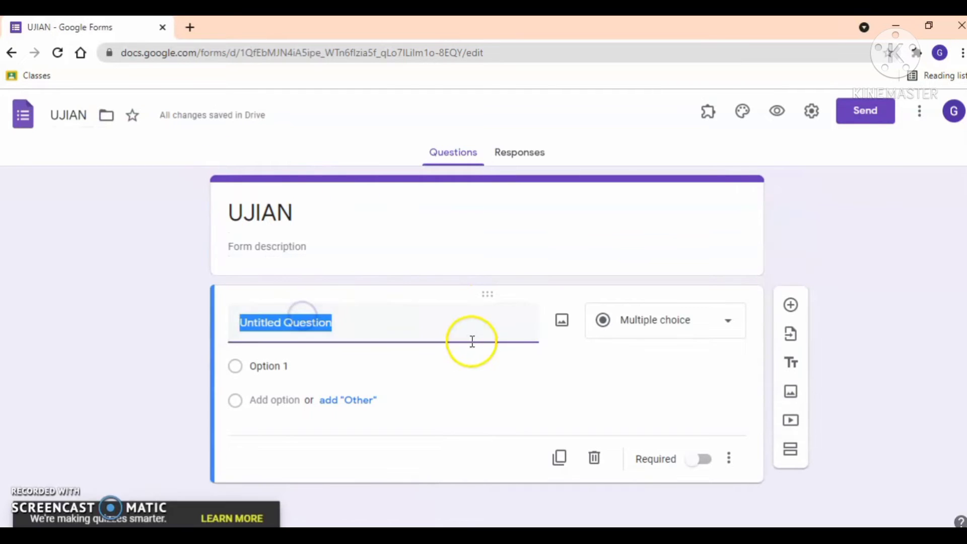
{"action": "triple_click", "coordinate": [335, 325]}
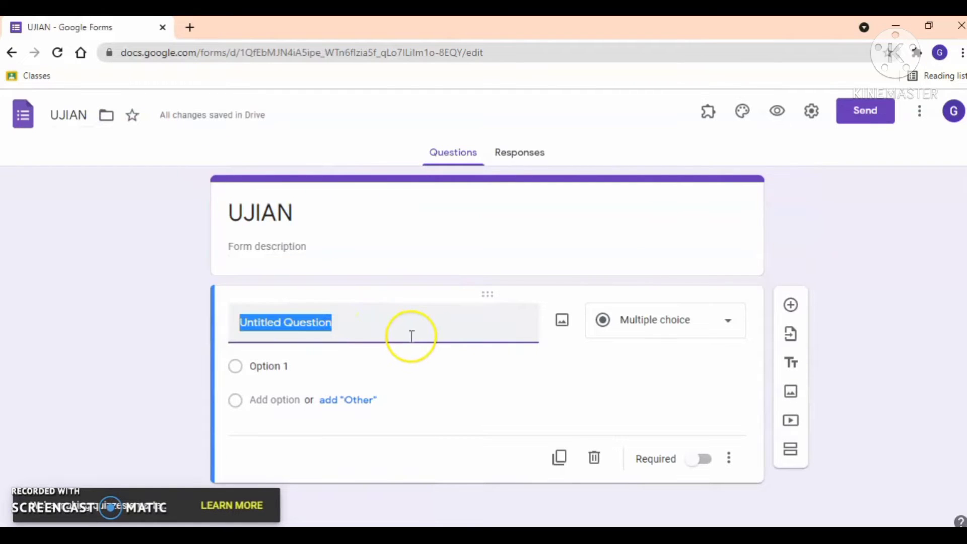
{"action": "type", "text": "Soalan"}
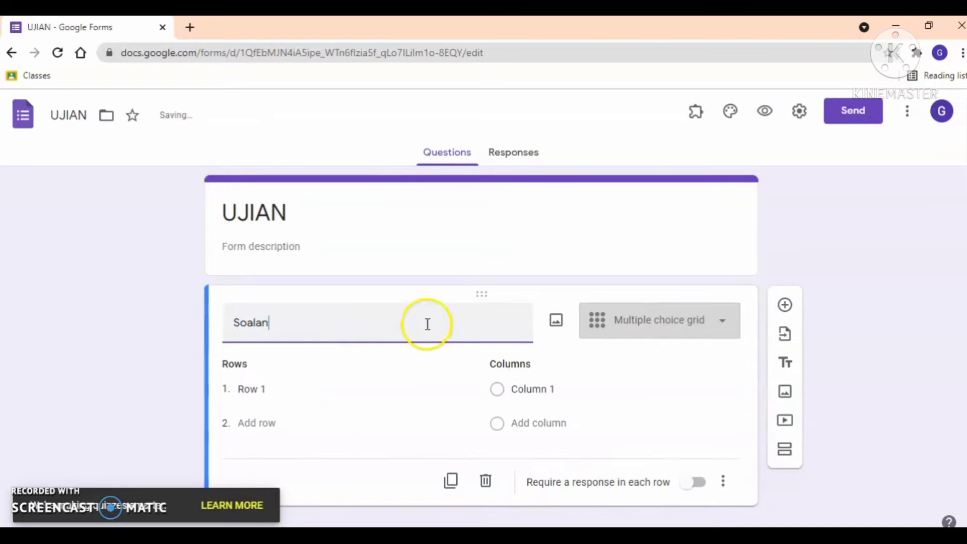
{"action": "left_click", "coordinate": [699, 483]}
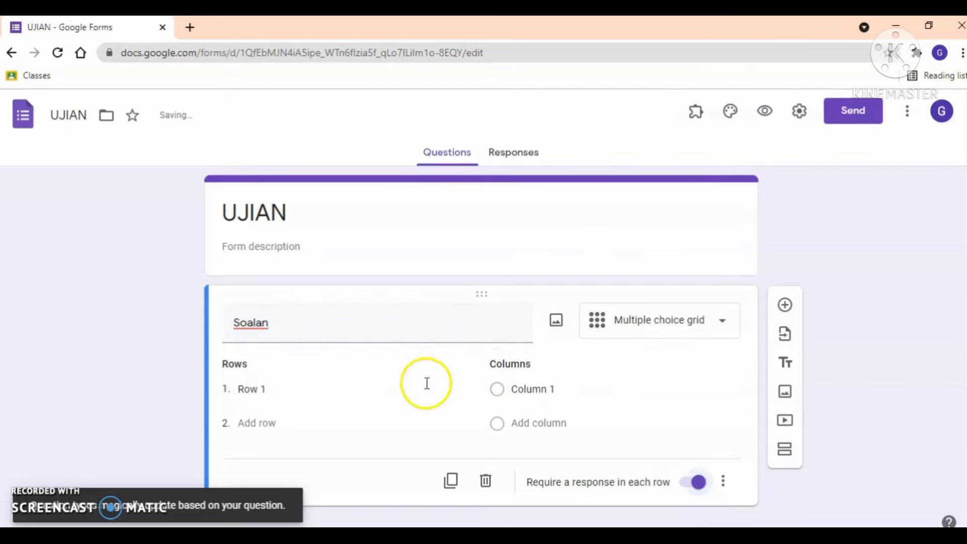
{"action": "left_click", "coordinate": [702, 322]}
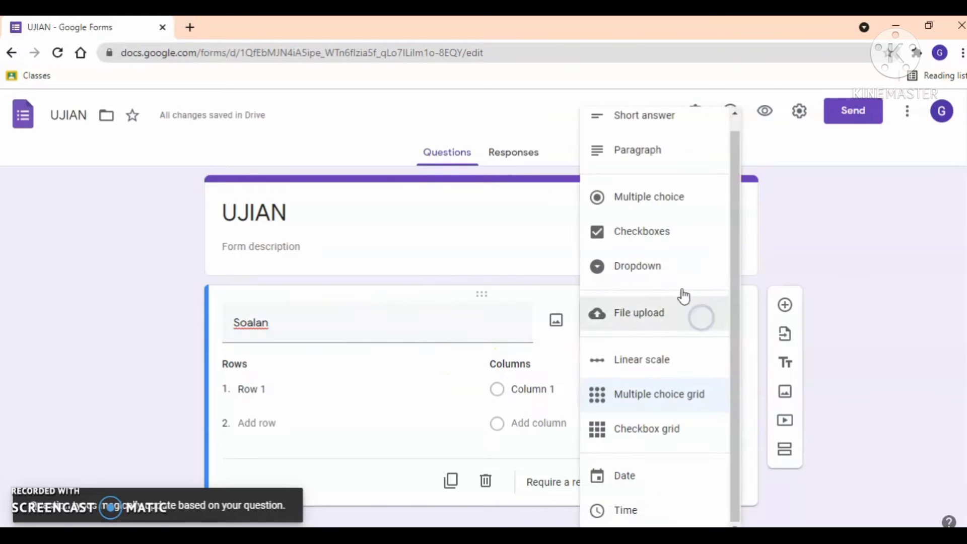
{"action": "left_click", "coordinate": [662, 123]}
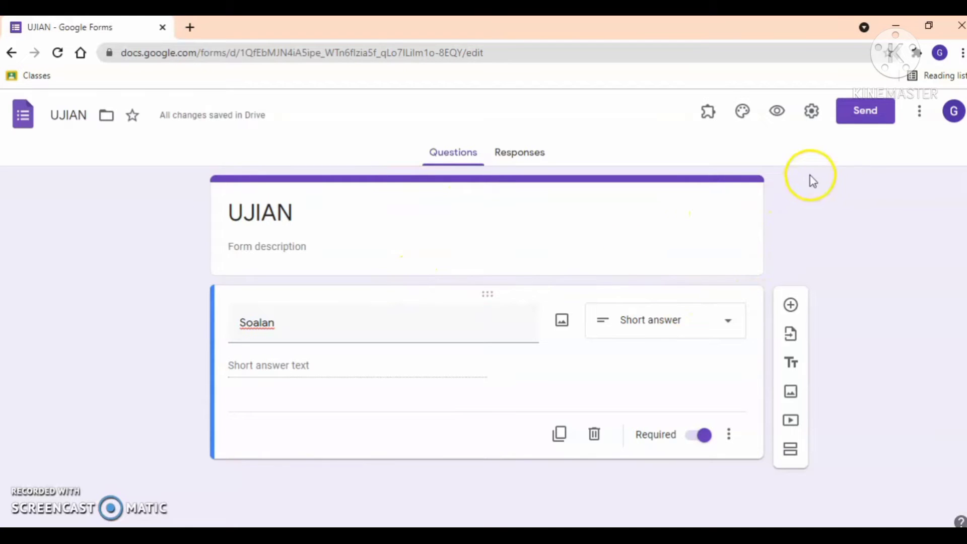
- In the form Settings, keep sign-in restricted to Ministry Of Education Malaysia users and save
{"action": "left_click", "coordinate": [811, 118]}
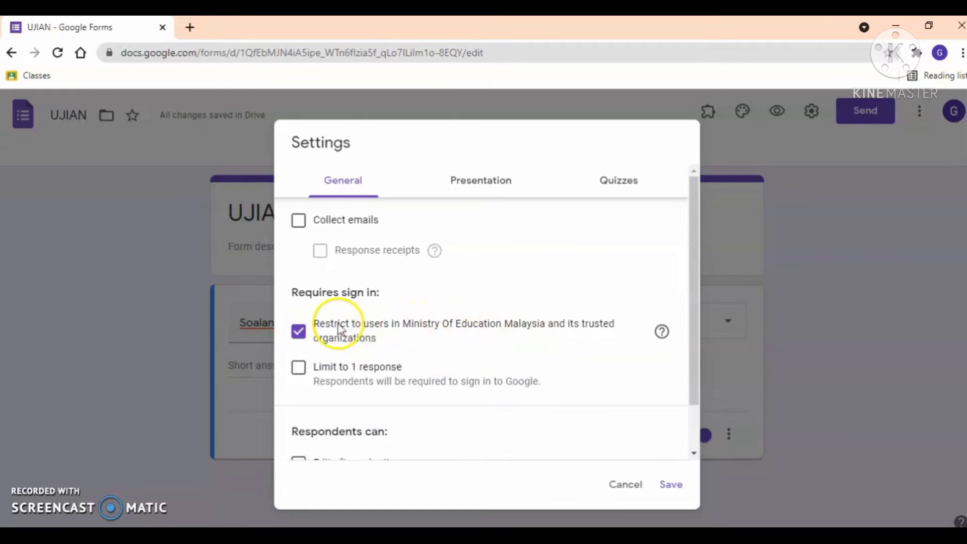
{"action": "scroll", "coordinate": [451, 329], "scroll_direction": "down", "scroll_amount": 1}
{"action": "scroll", "coordinate": [383, 328], "scroll_direction": "up", "scroll_amount": 1}
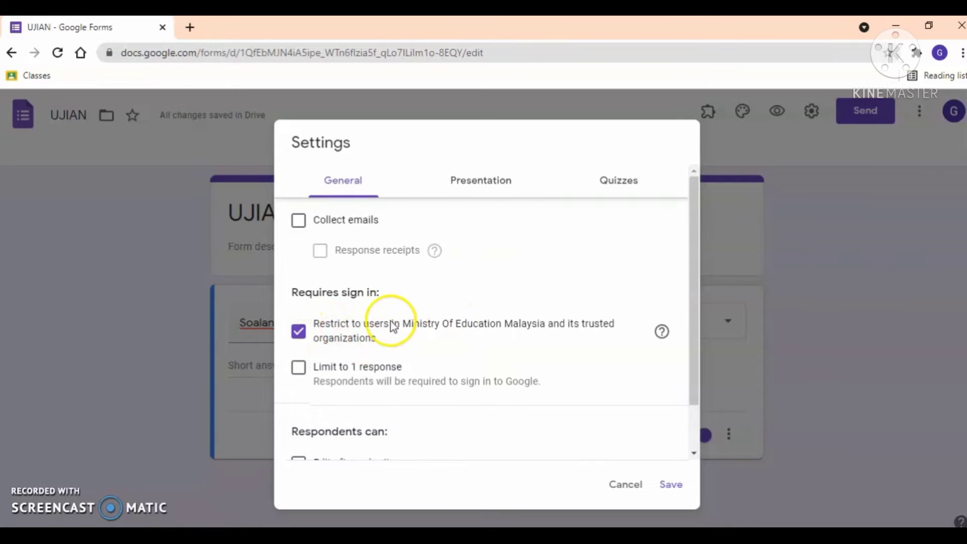
{"action": "left_click", "coordinate": [672, 486]}
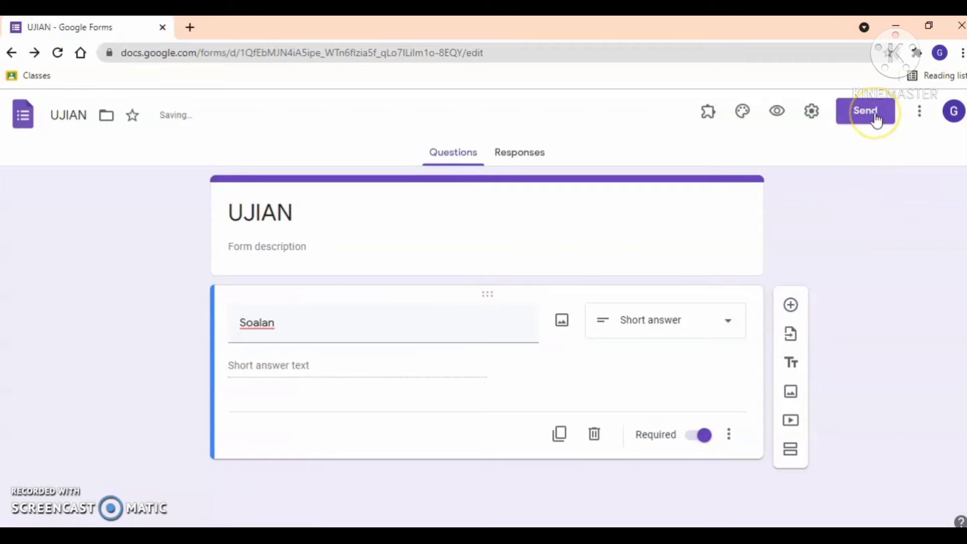
- Copy the UJIAN form's shortened share link from the Send dialog and minimize Chrome
{"action": "left_click", "coordinate": [875, 117]}
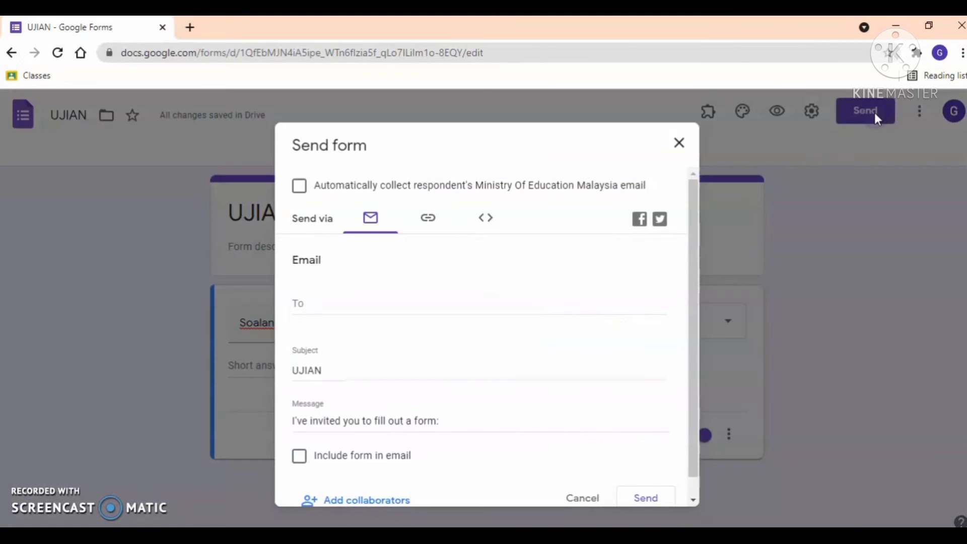
{"action": "left_click", "coordinate": [427, 221]}
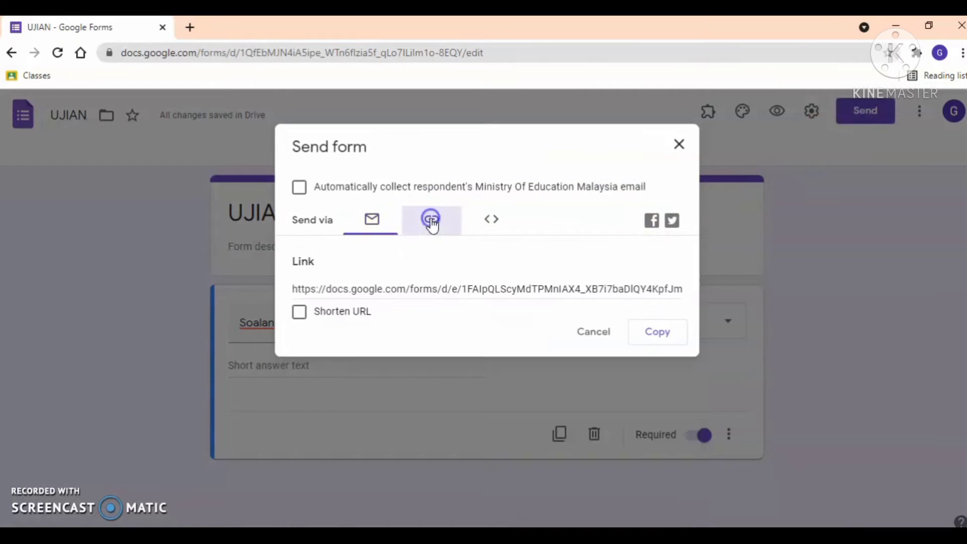
{"action": "left_click", "coordinate": [298, 314]}
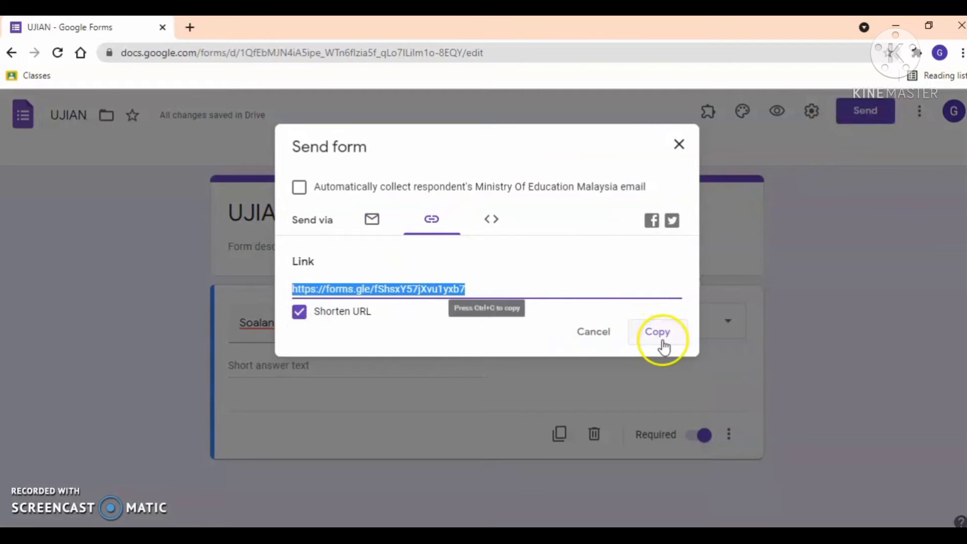
{"action": "left_click", "coordinate": [659, 332]}
{"action": "left_click", "coordinate": [679, 145]}
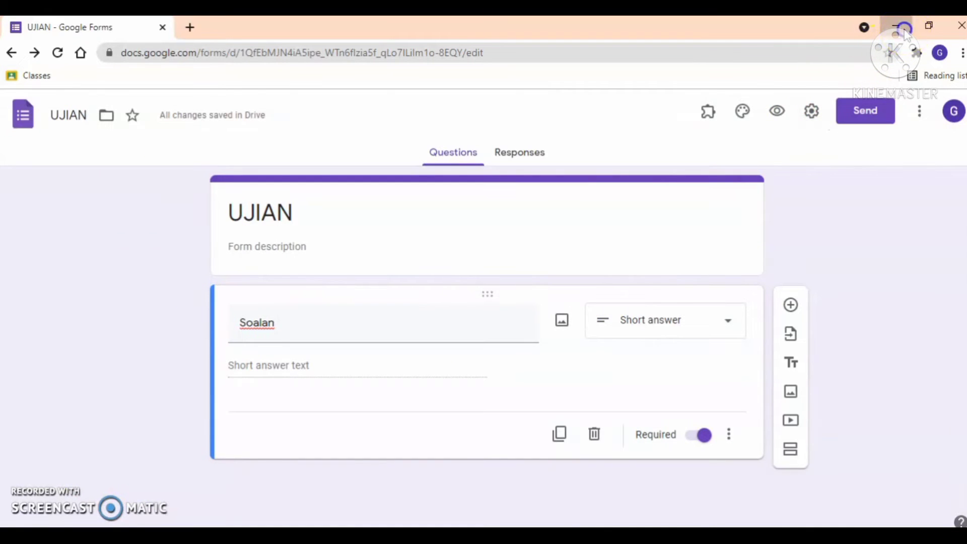
{"action": "left_click", "coordinate": [905, 33]}
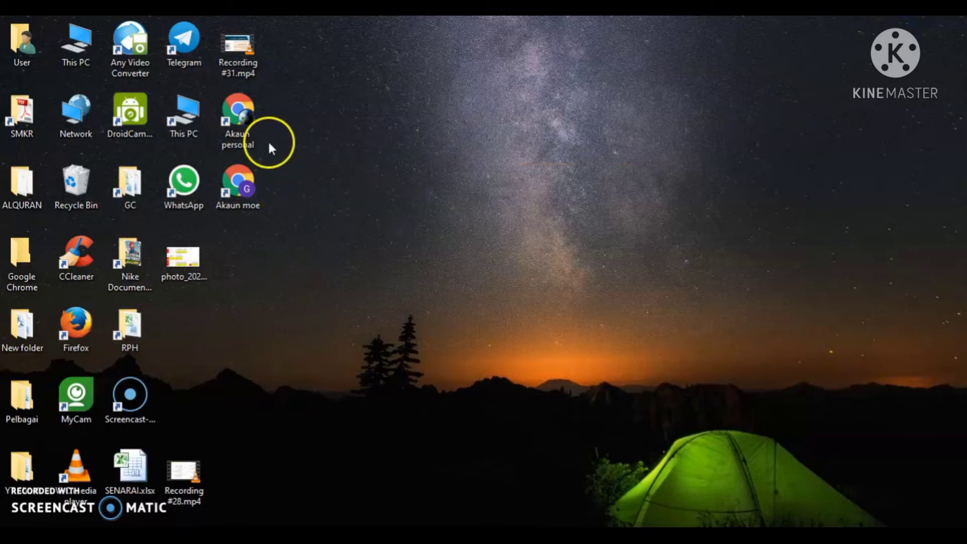
- Open the copied forms.gle link in the Akaun personal profile, reload the permission error, close Chrome
{"action": "double_click", "coordinate": [241, 119]}
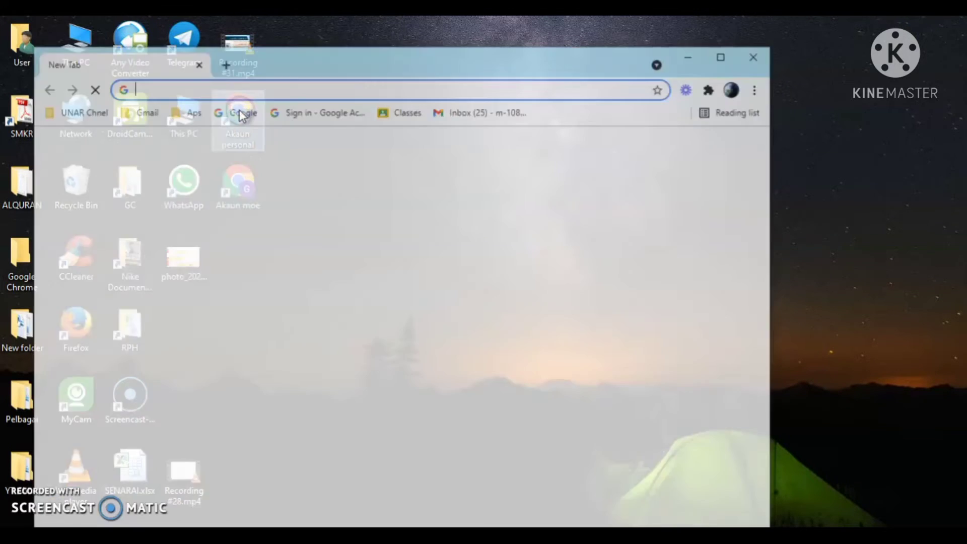
{"action": "left_click", "coordinate": [721, 57]}
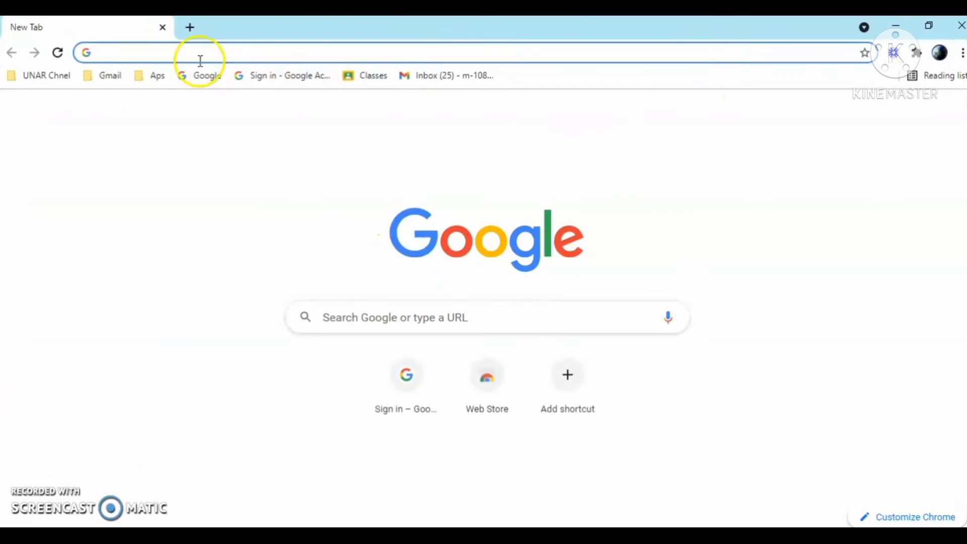
{"action": "right_click", "coordinate": [161, 54]}
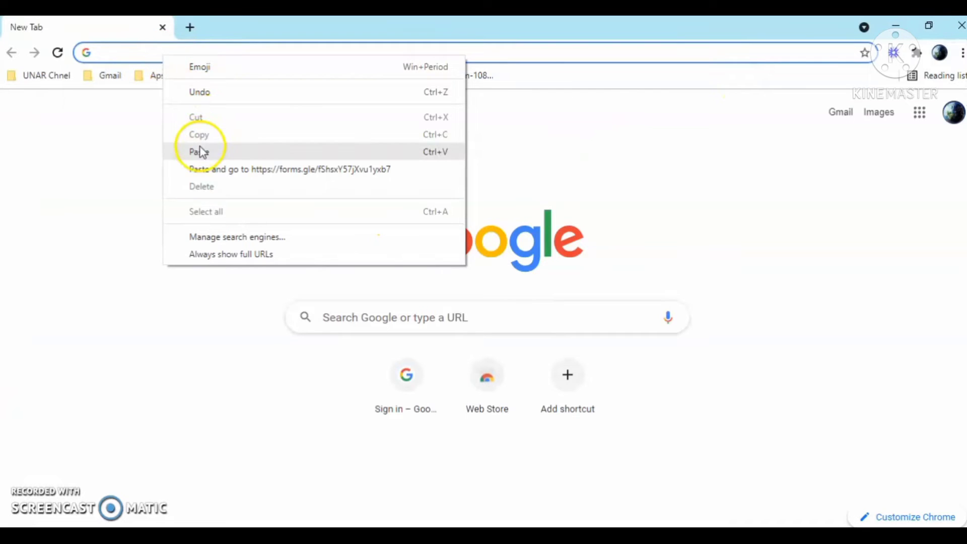
{"action": "left_click", "coordinate": [201, 151]}
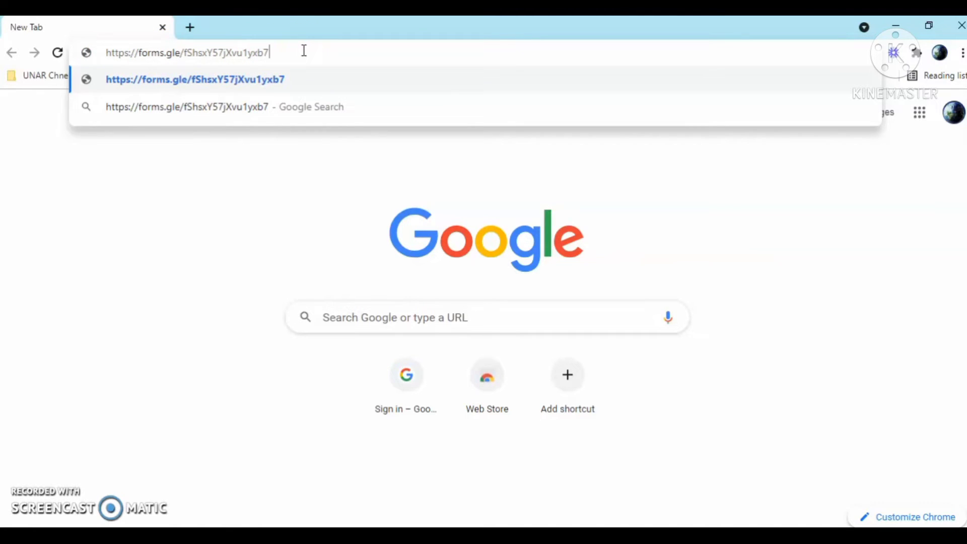
{"action": "left_click", "coordinate": [268, 195]}
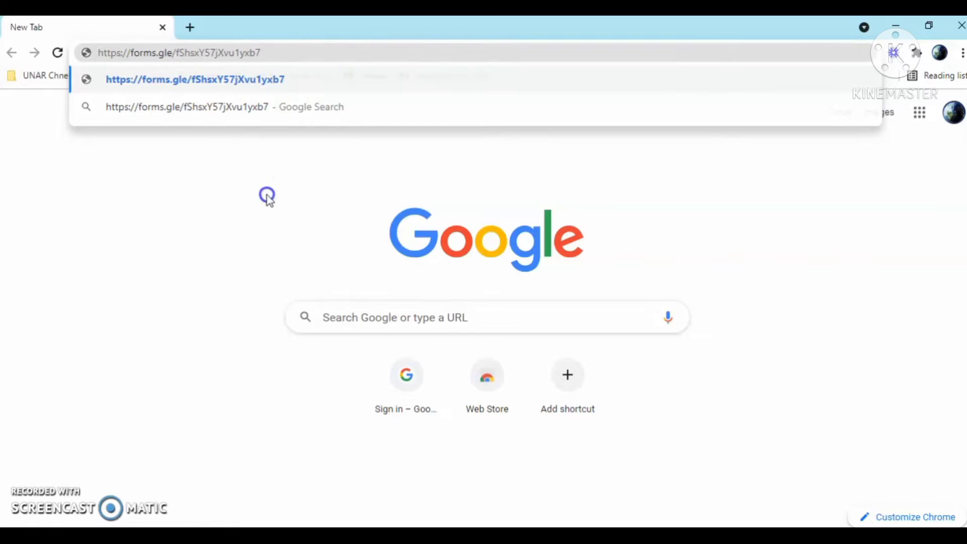
{"action": "left_click", "coordinate": [288, 55]}
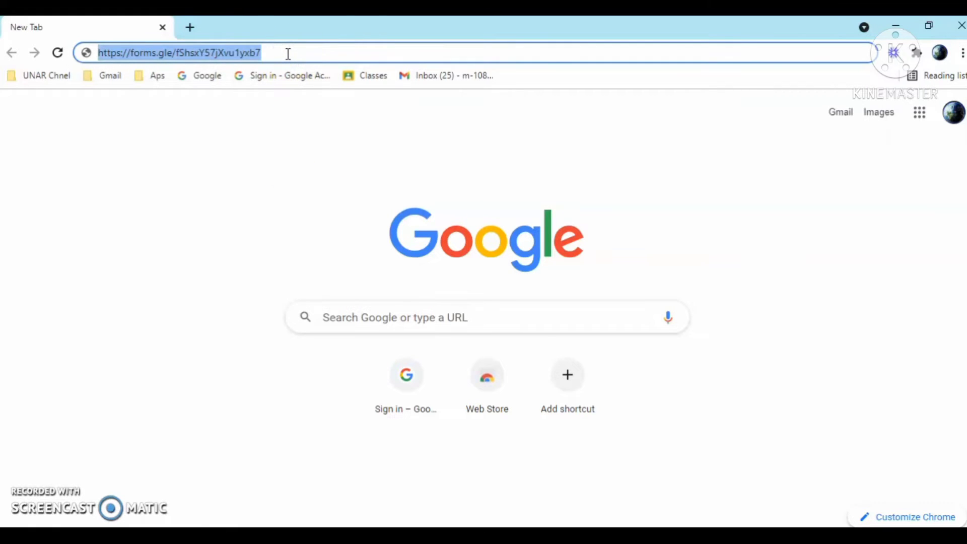
{"action": "left_click", "coordinate": [296, 54]}
{"action": "key", "text": "Return"}
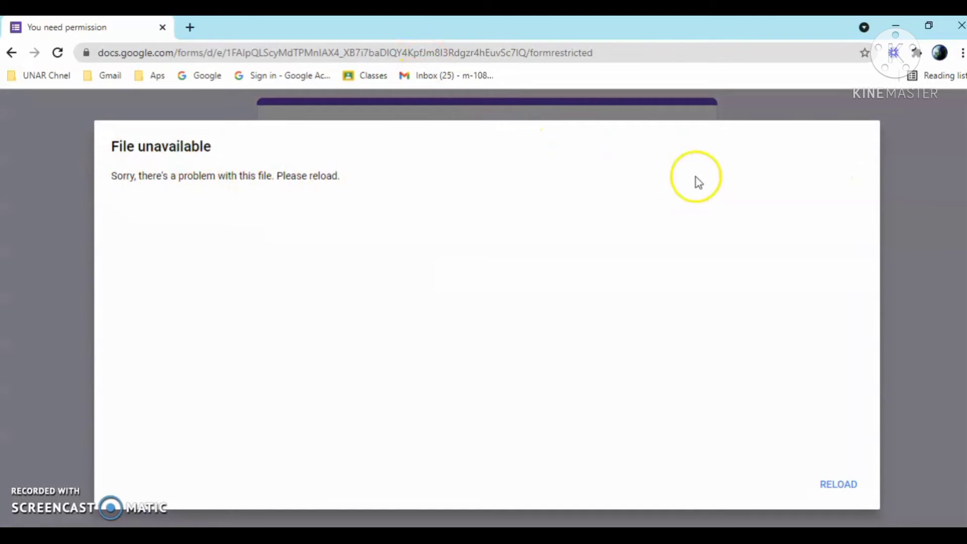
{"action": "left_click", "coordinate": [837, 484]}
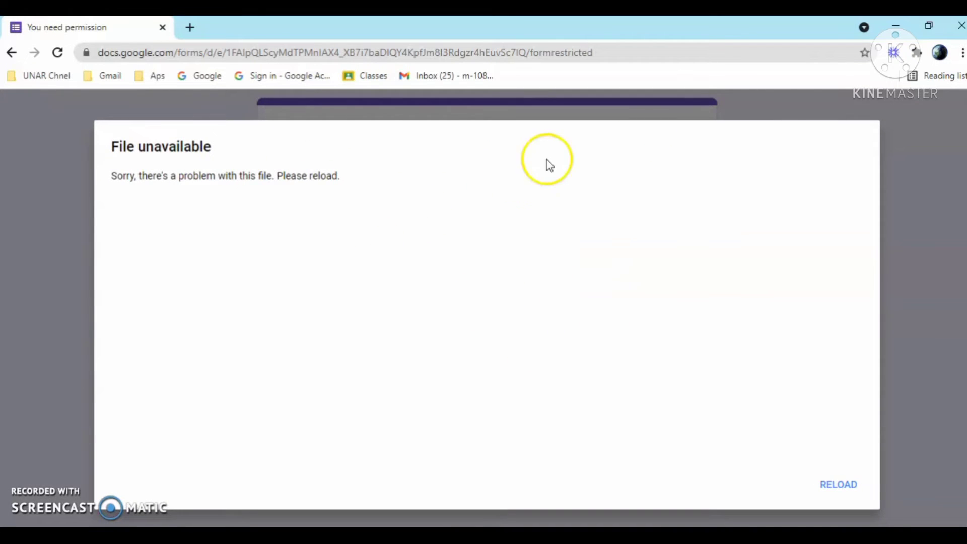
{"action": "left_click", "coordinate": [960, 26]}
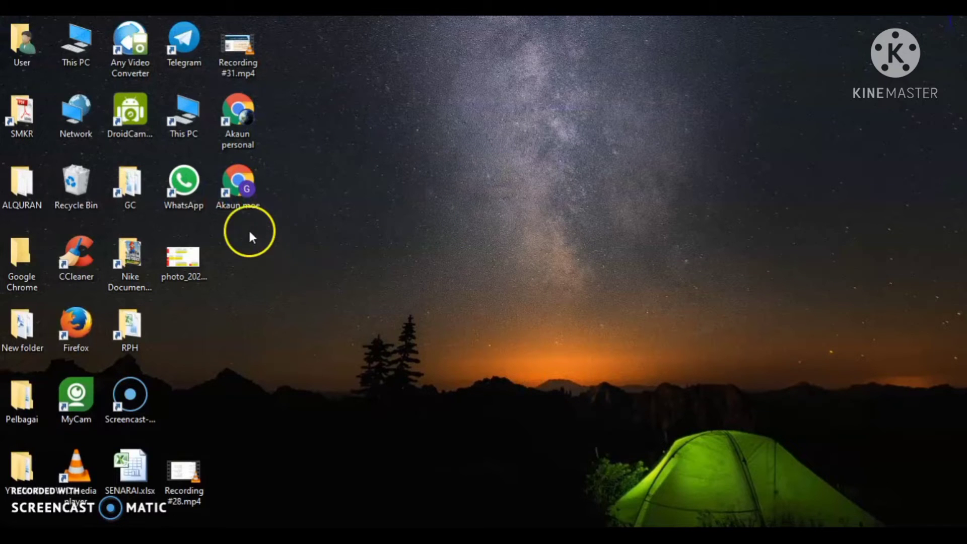
{"action": "double_click", "coordinate": [238, 205]}
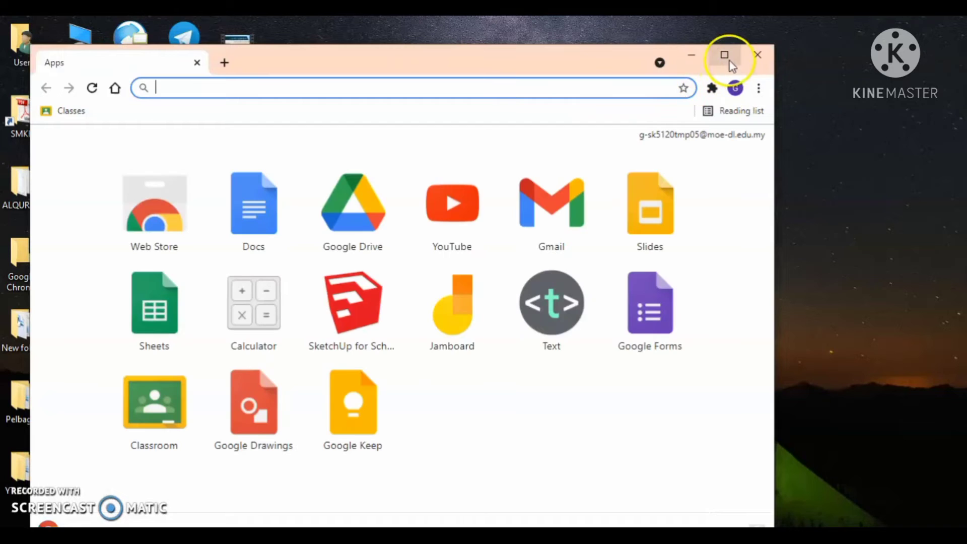
{"action": "right_click", "coordinate": [226, 91]}
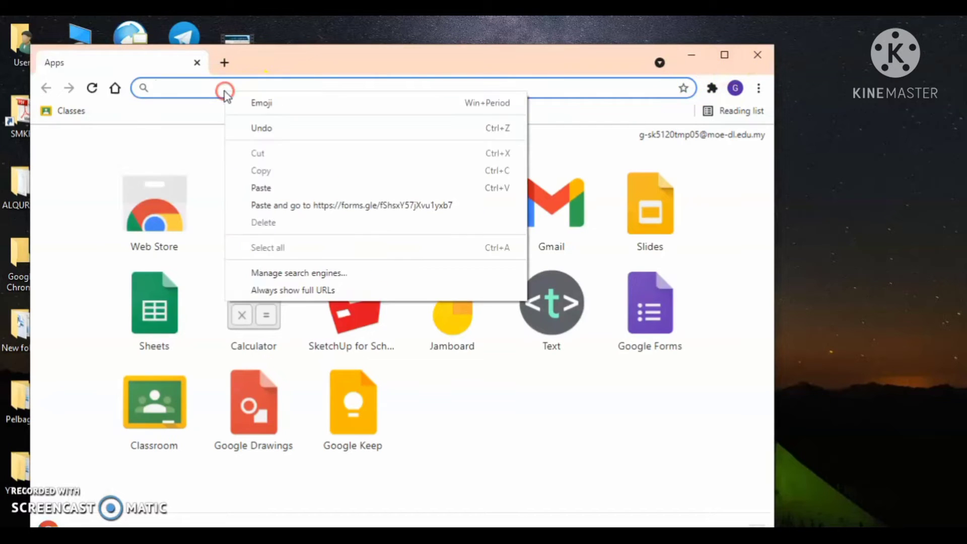
{"action": "left_click", "coordinate": [267, 188]}
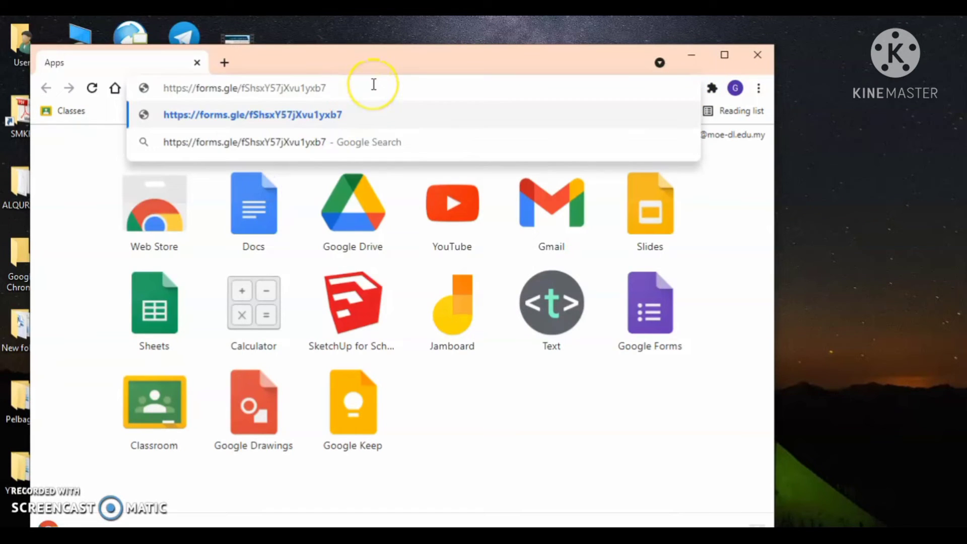
{"action": "key", "text": "Return"}
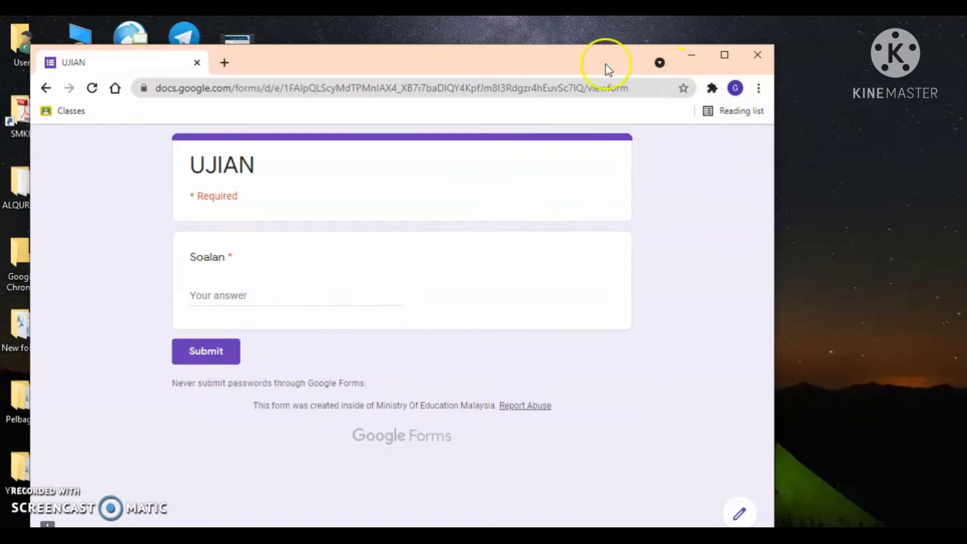
{"action": "left_click_drag", "start_coordinate": [608, 70], "coordinate": [781, 103]}
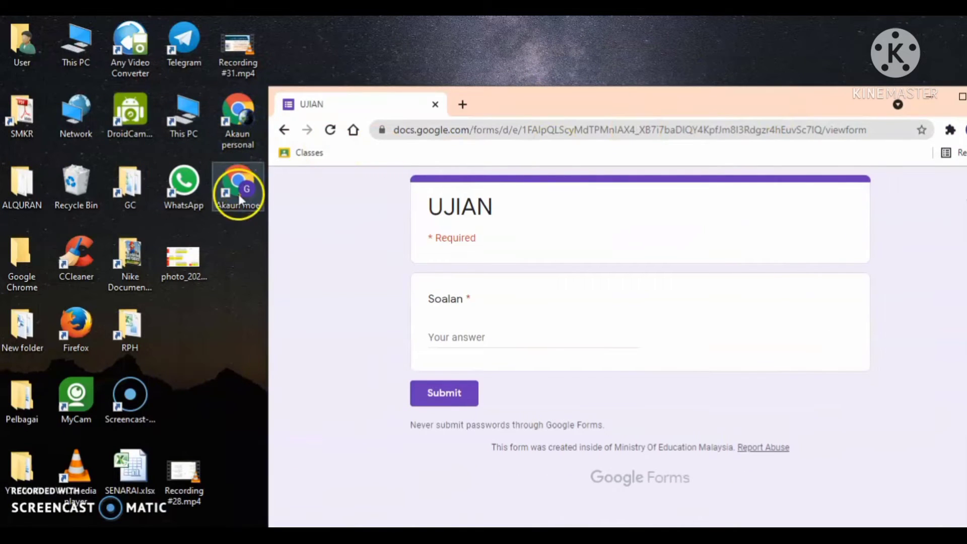
{"action": "left_click_drag", "start_coordinate": [769, 103], "coordinate": [464, 91]}
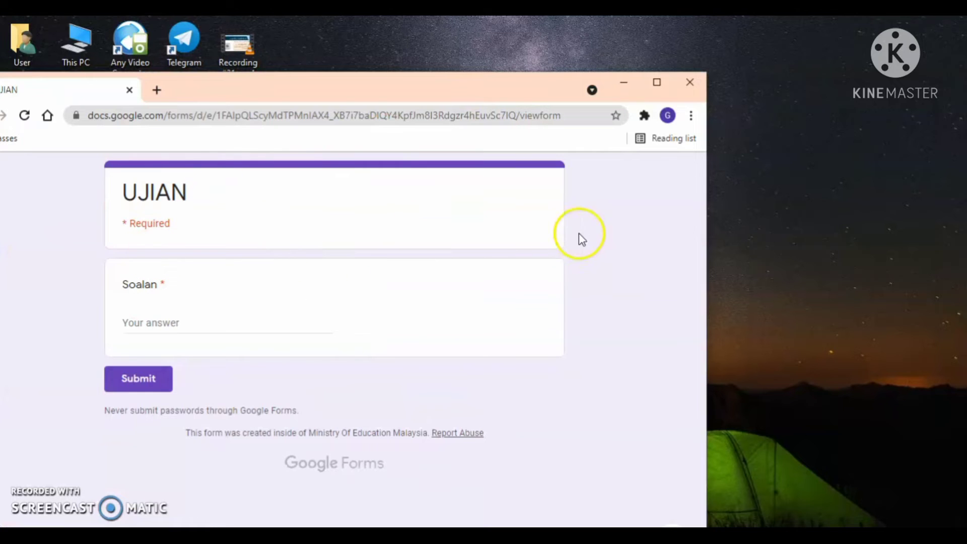
{"action": "left_click", "coordinate": [669, 115]}
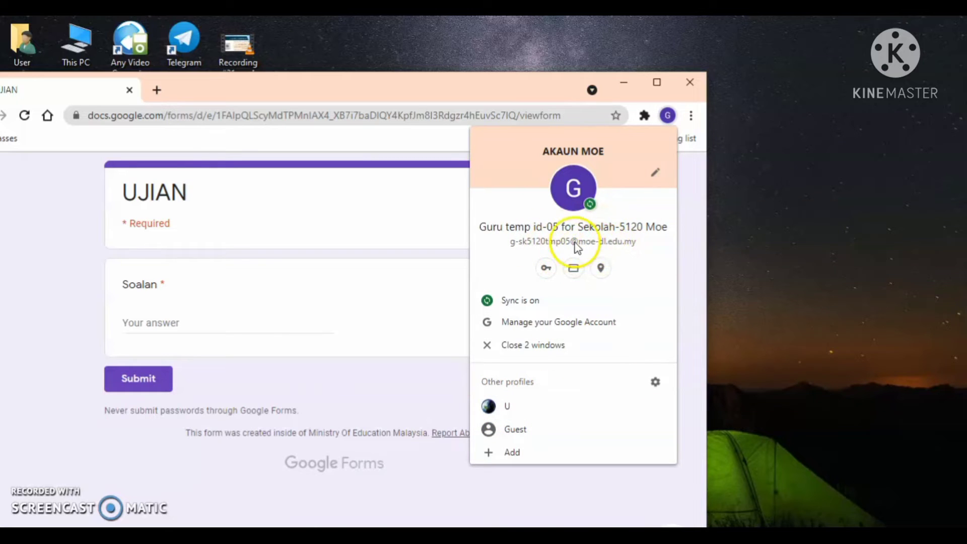
{"action": "left_click", "coordinate": [461, 96]}
{"action": "left_click_drag", "start_coordinate": [424, 99], "coordinate": [557, 86]}
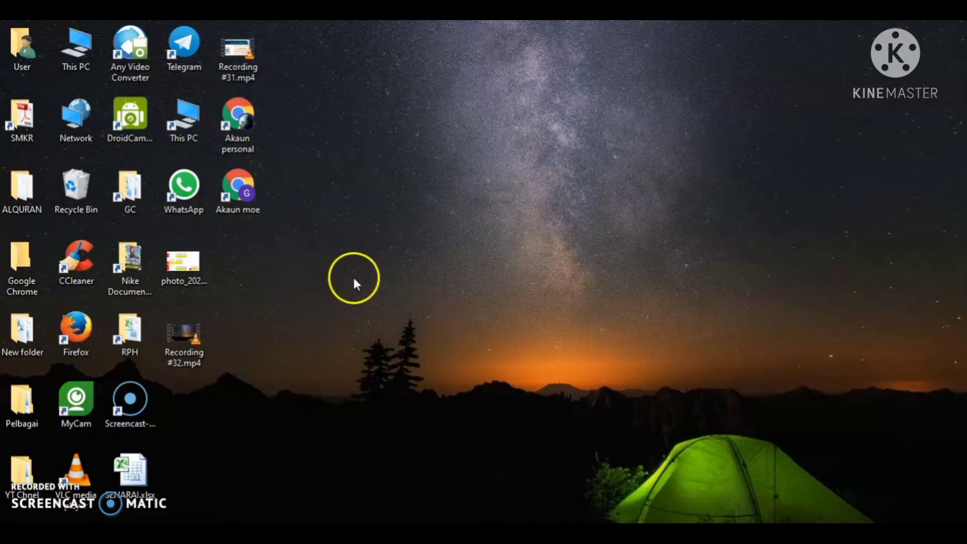
- Reopen the Akaun moe profile and reach Google Meet through a 'google meet' search
{"action": "double_click", "coordinate": [241, 203]}
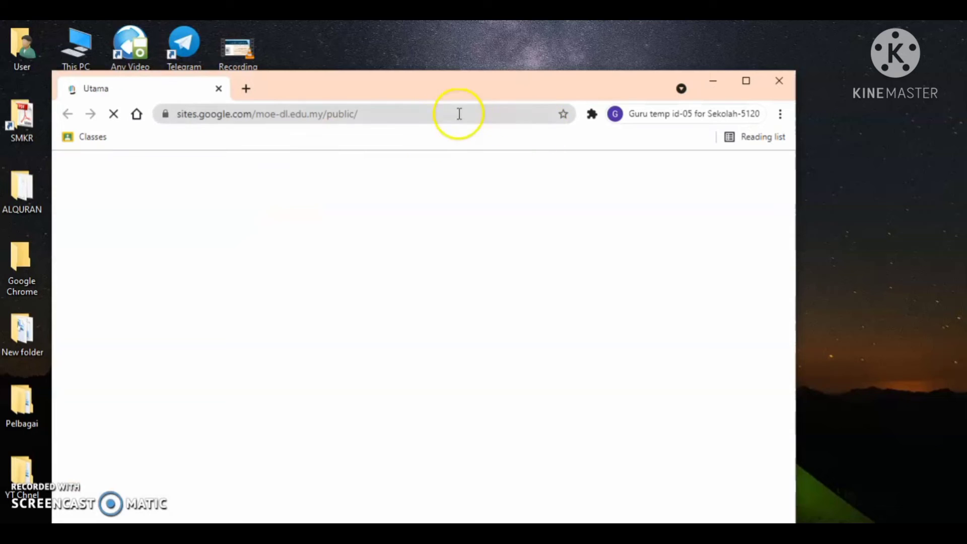
{"action": "left_click", "coordinate": [414, 111]}
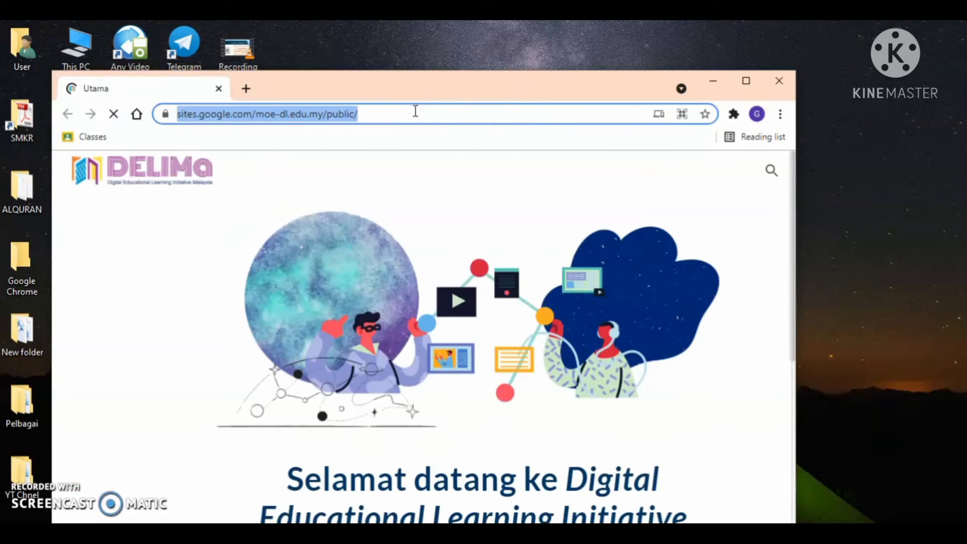
{"action": "type", "text": "google meet"}
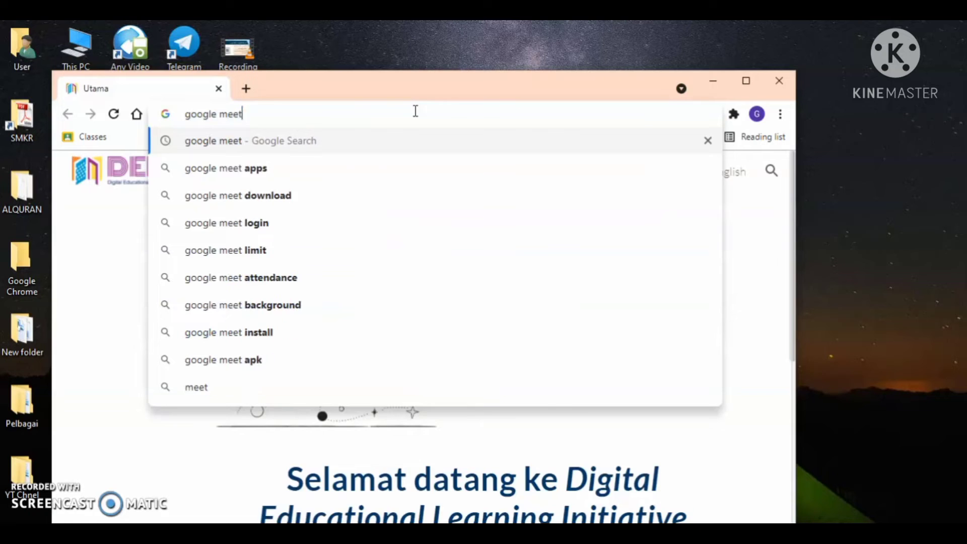
{"action": "key", "text": "Return"}
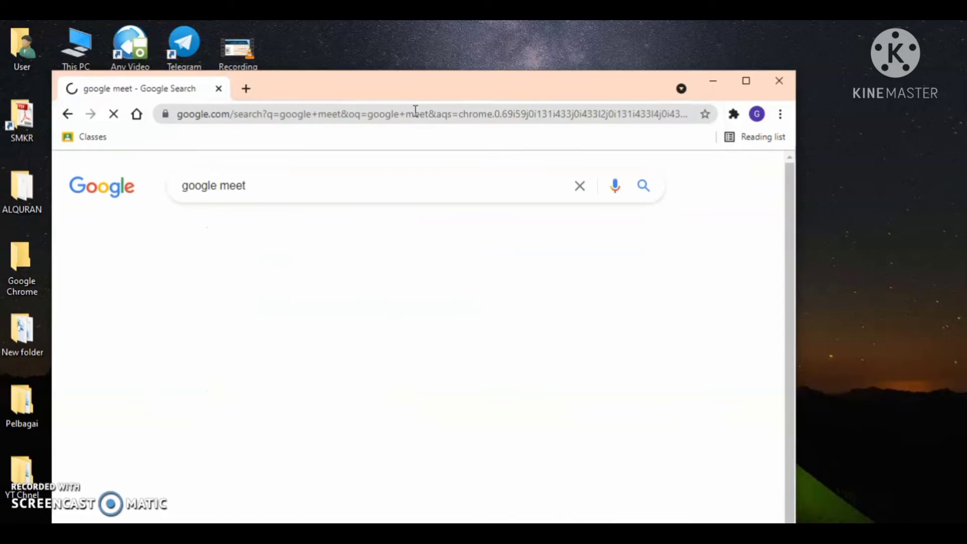
{"action": "left_click", "coordinate": [269, 309]}
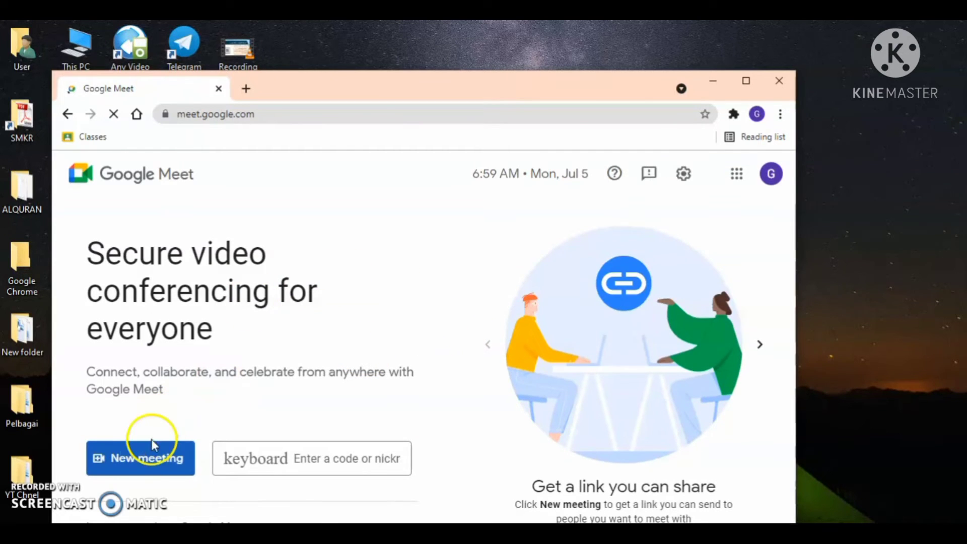
- Start an instant Google Meet meeting in a maximized window and check the signed-in account
{"action": "left_click", "coordinate": [146, 471]}
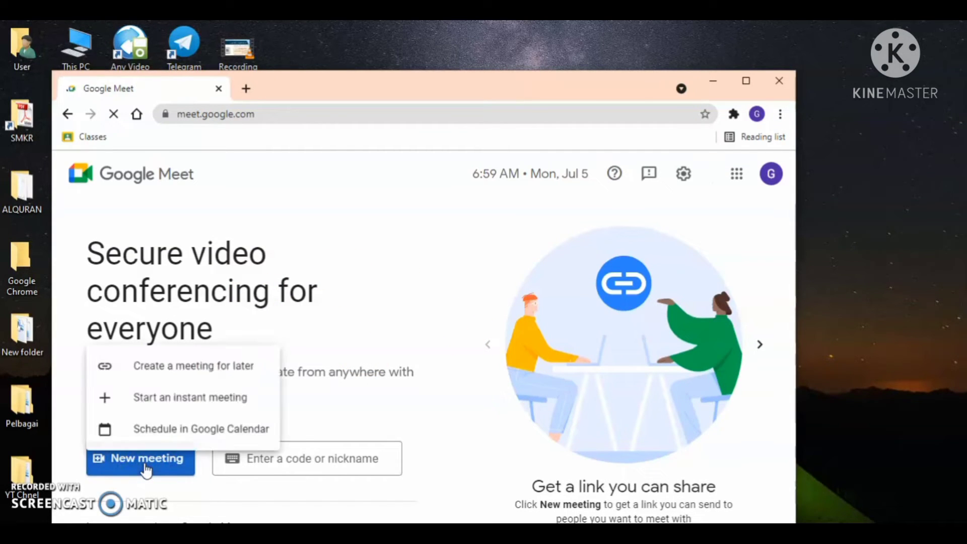
{"action": "left_click", "coordinate": [212, 398]}
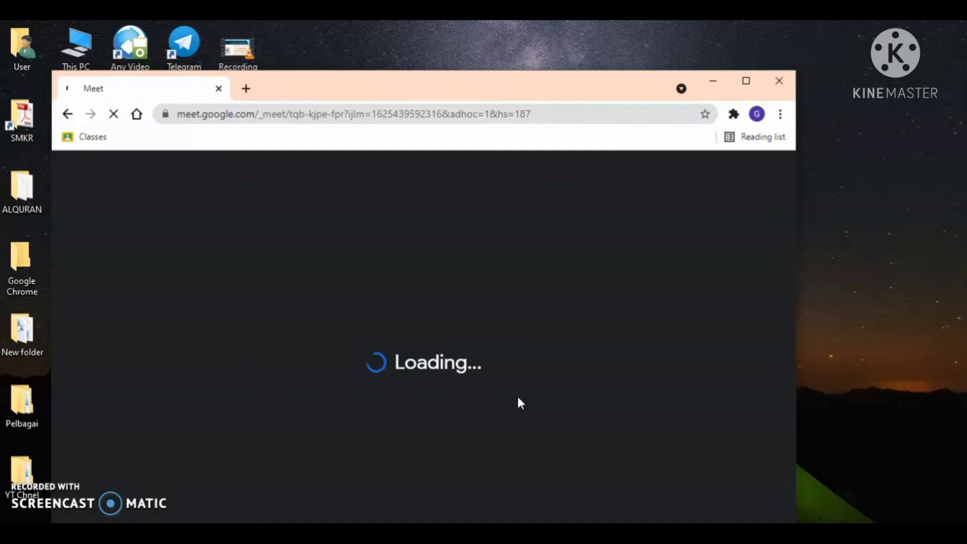
{"action": "left_click", "coordinate": [755, 88]}
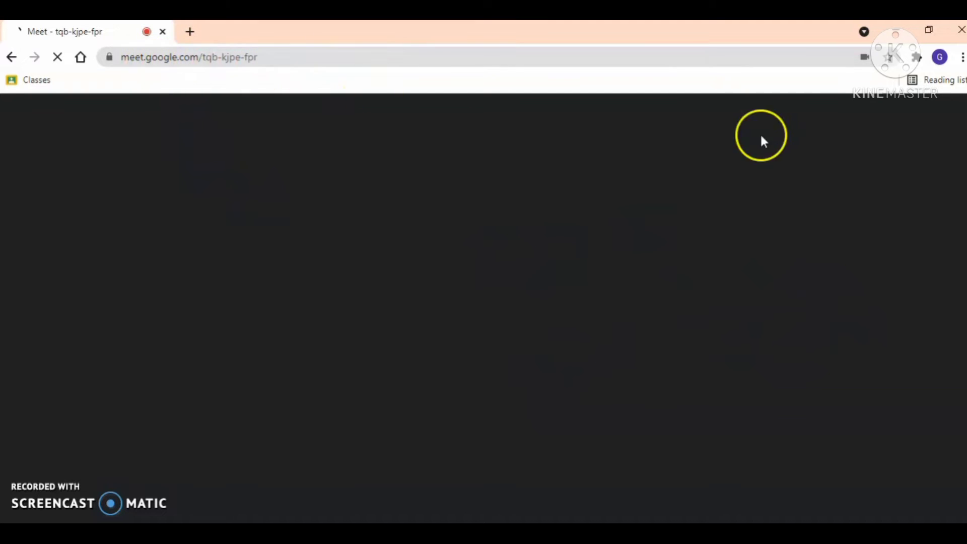
{"action": "left_click", "coordinate": [940, 57]}
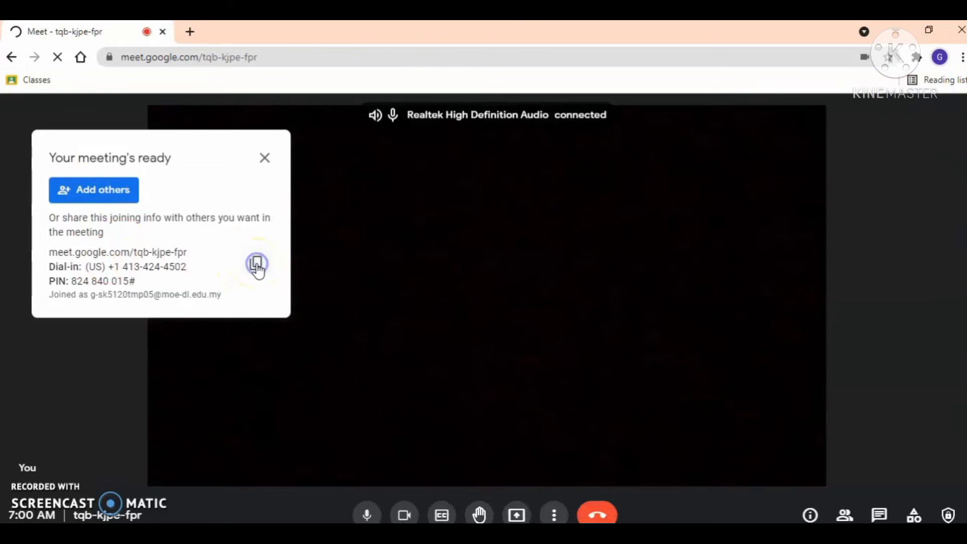
- Copy the tqb-kjpe-fpr joining link and turn the camera and microphone off
{"action": "left_click", "coordinate": [257, 264]}
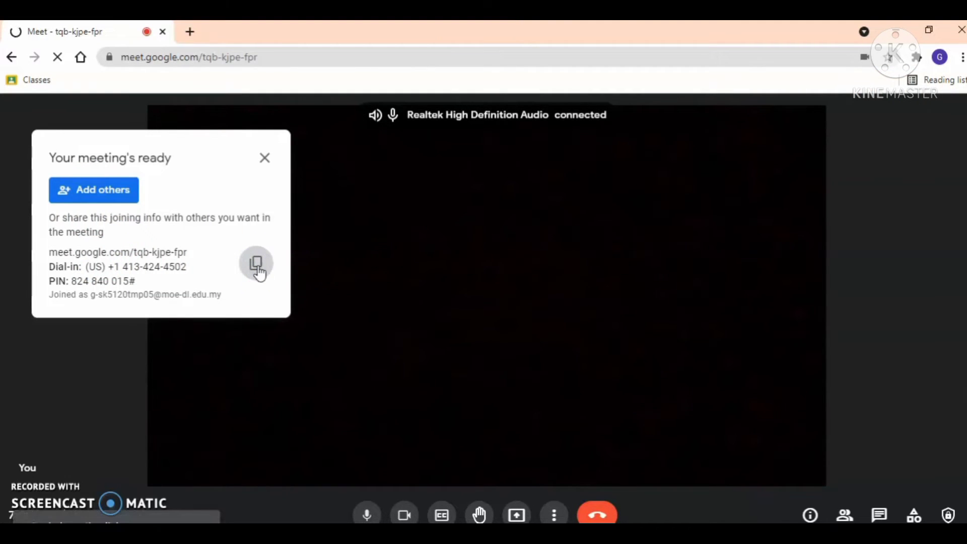
{"action": "left_click", "coordinate": [404, 513]}
{"action": "left_click", "coordinate": [367, 513]}
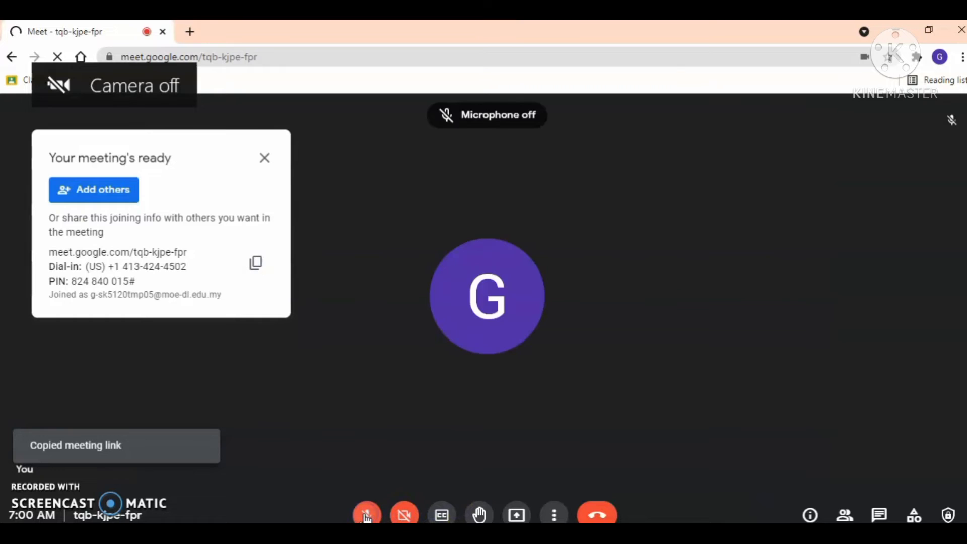